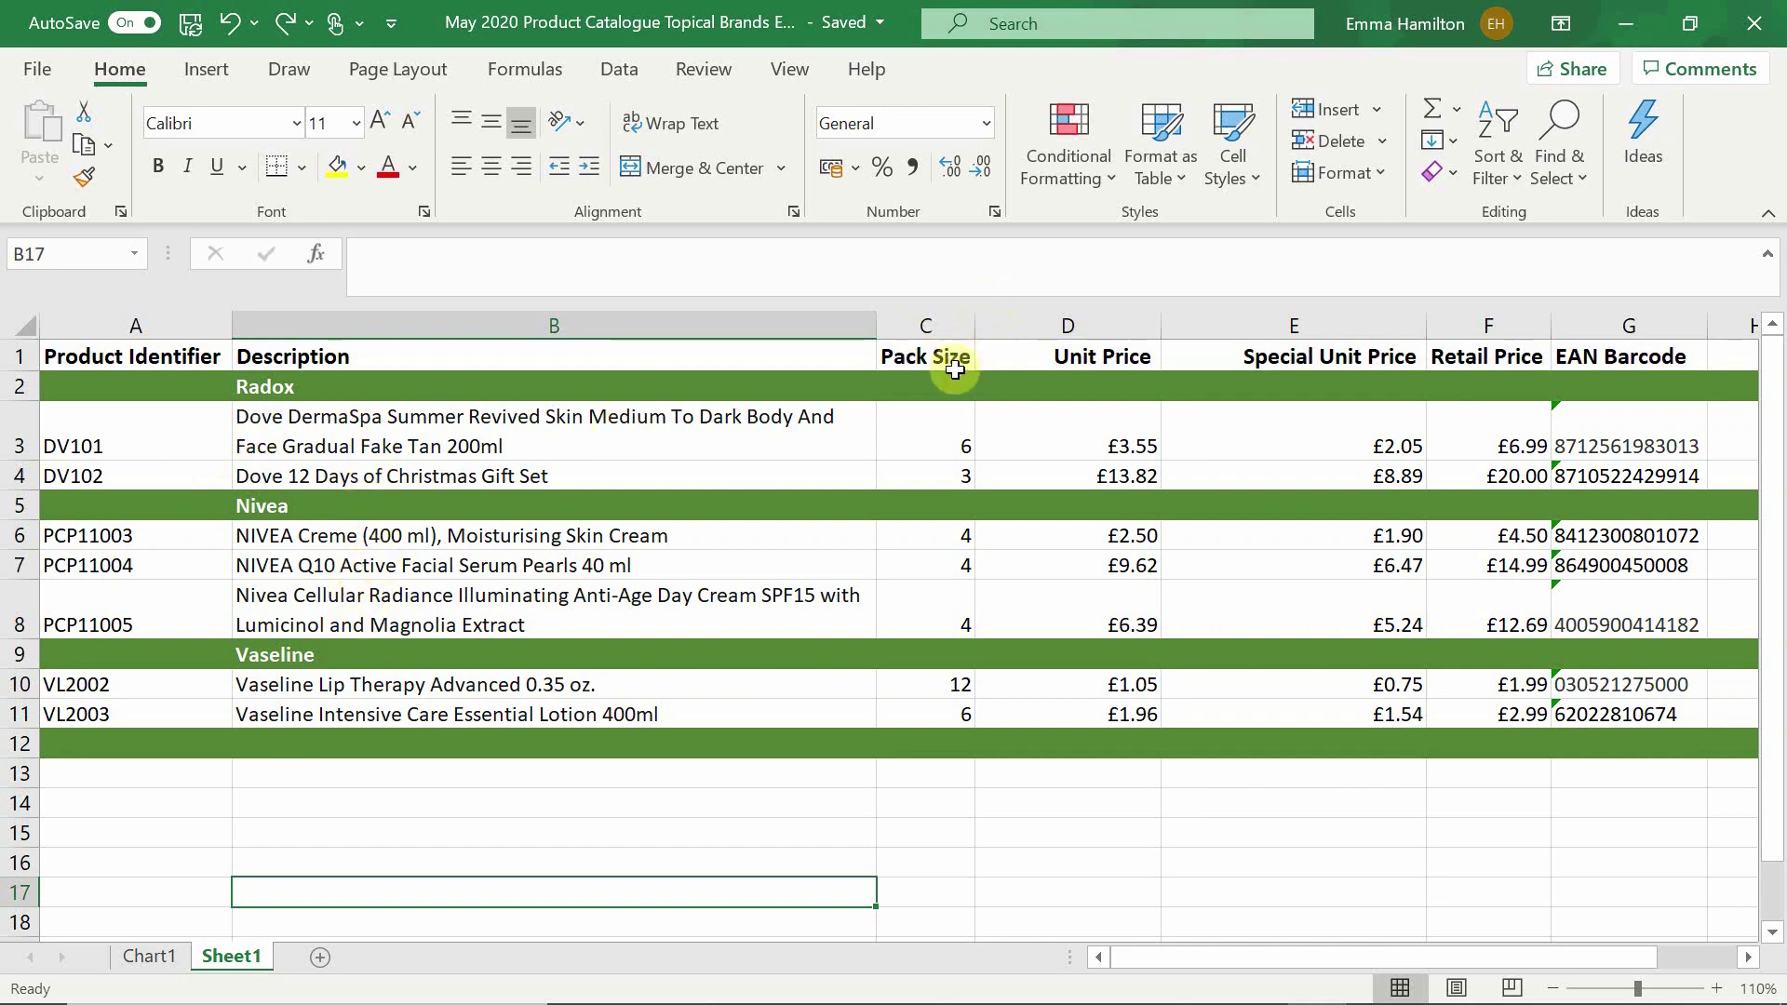
# - Inspect the first two products' descriptions and pack sizes in rows 3 and 4
pyautogui.click(804, 435)
pyautogui.click(929, 446)
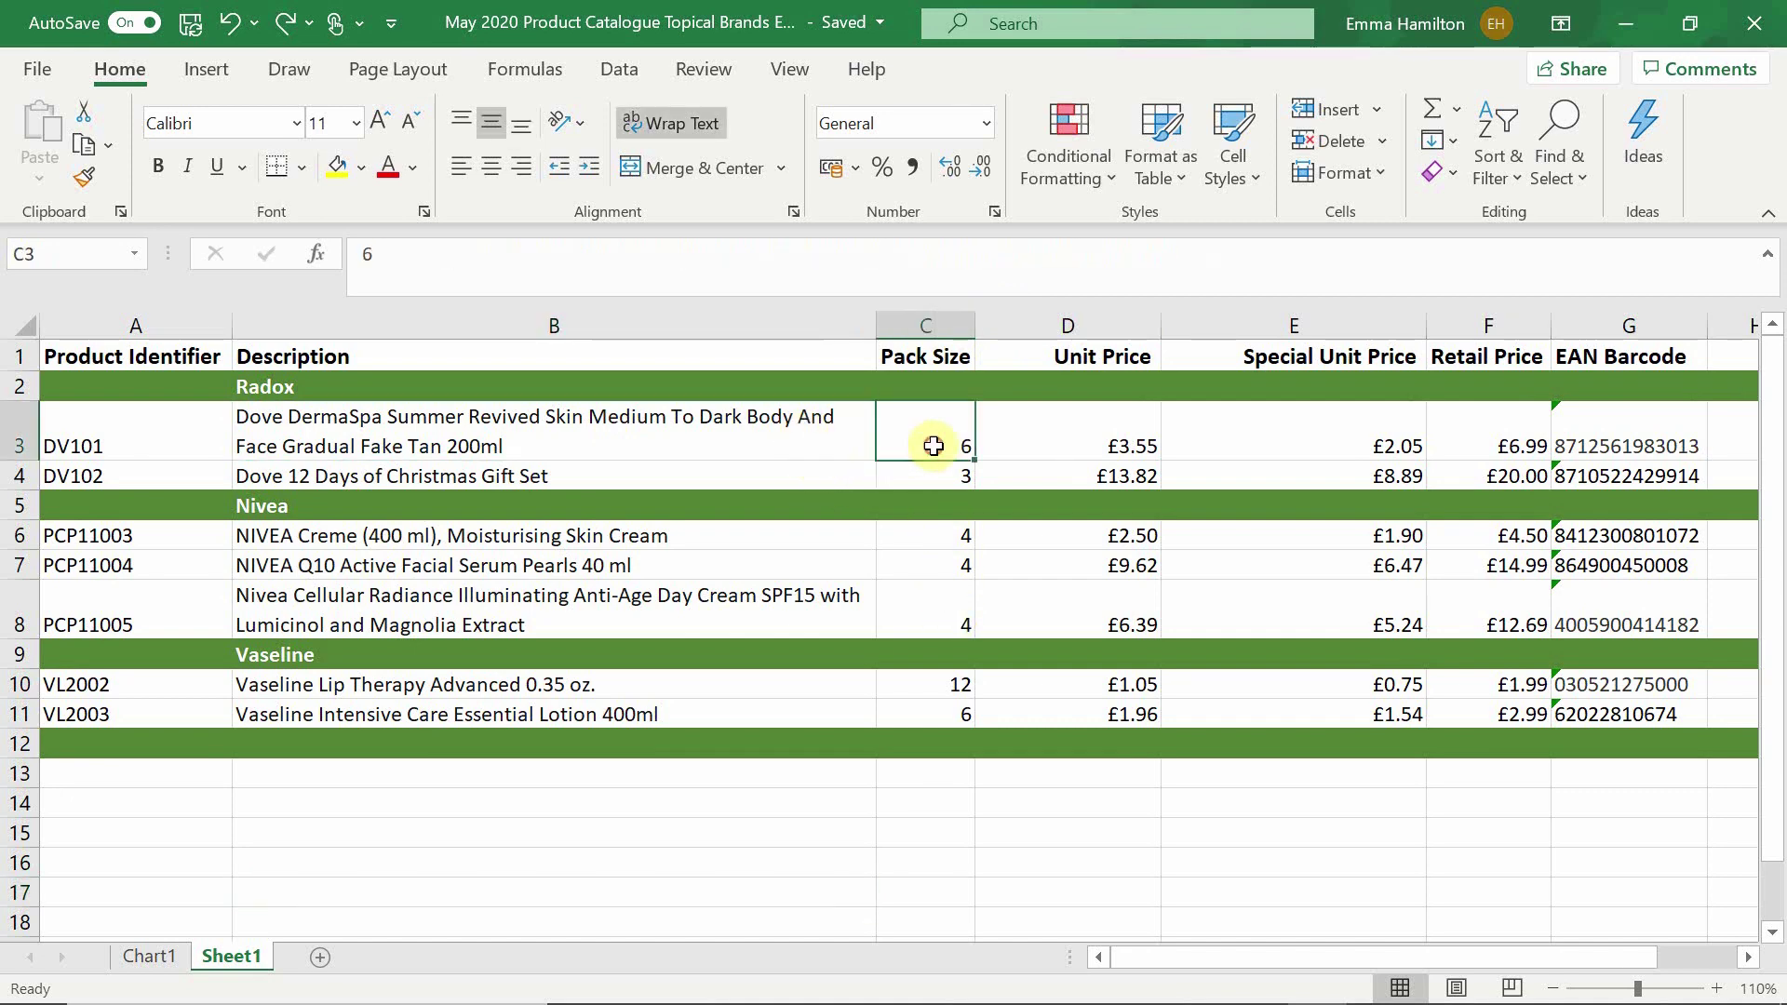
pyautogui.click(828, 475)
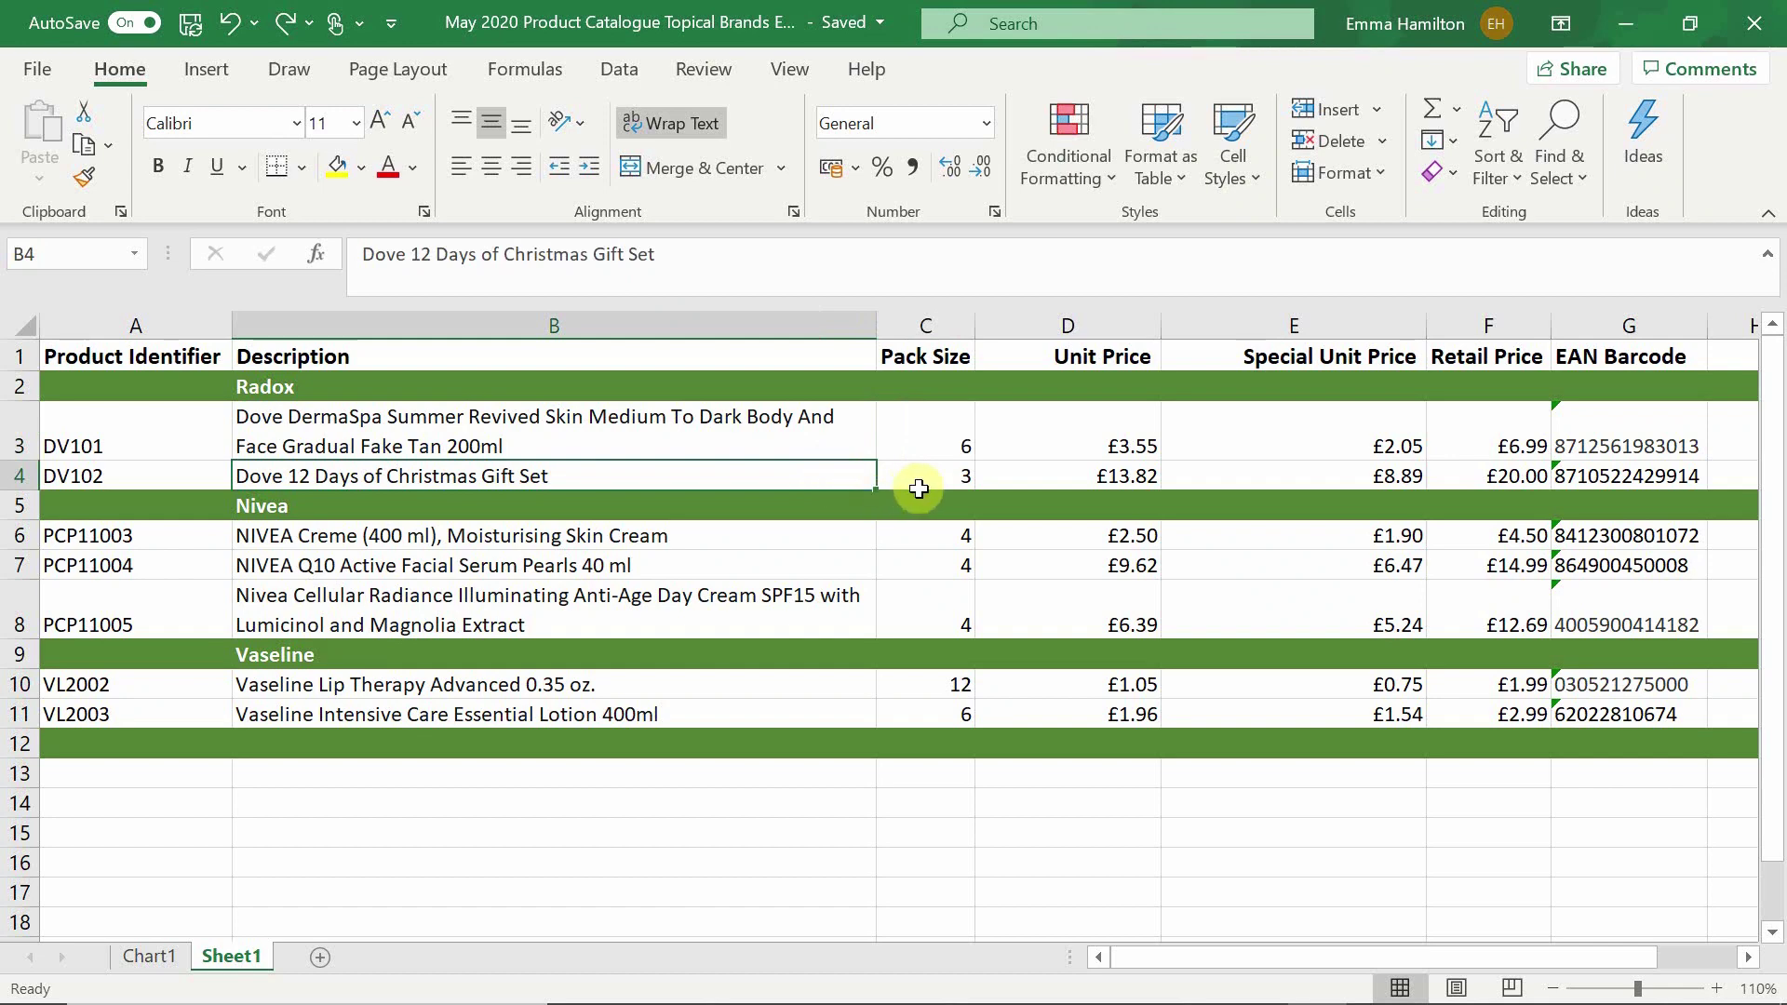
pyautogui.click(923, 484)
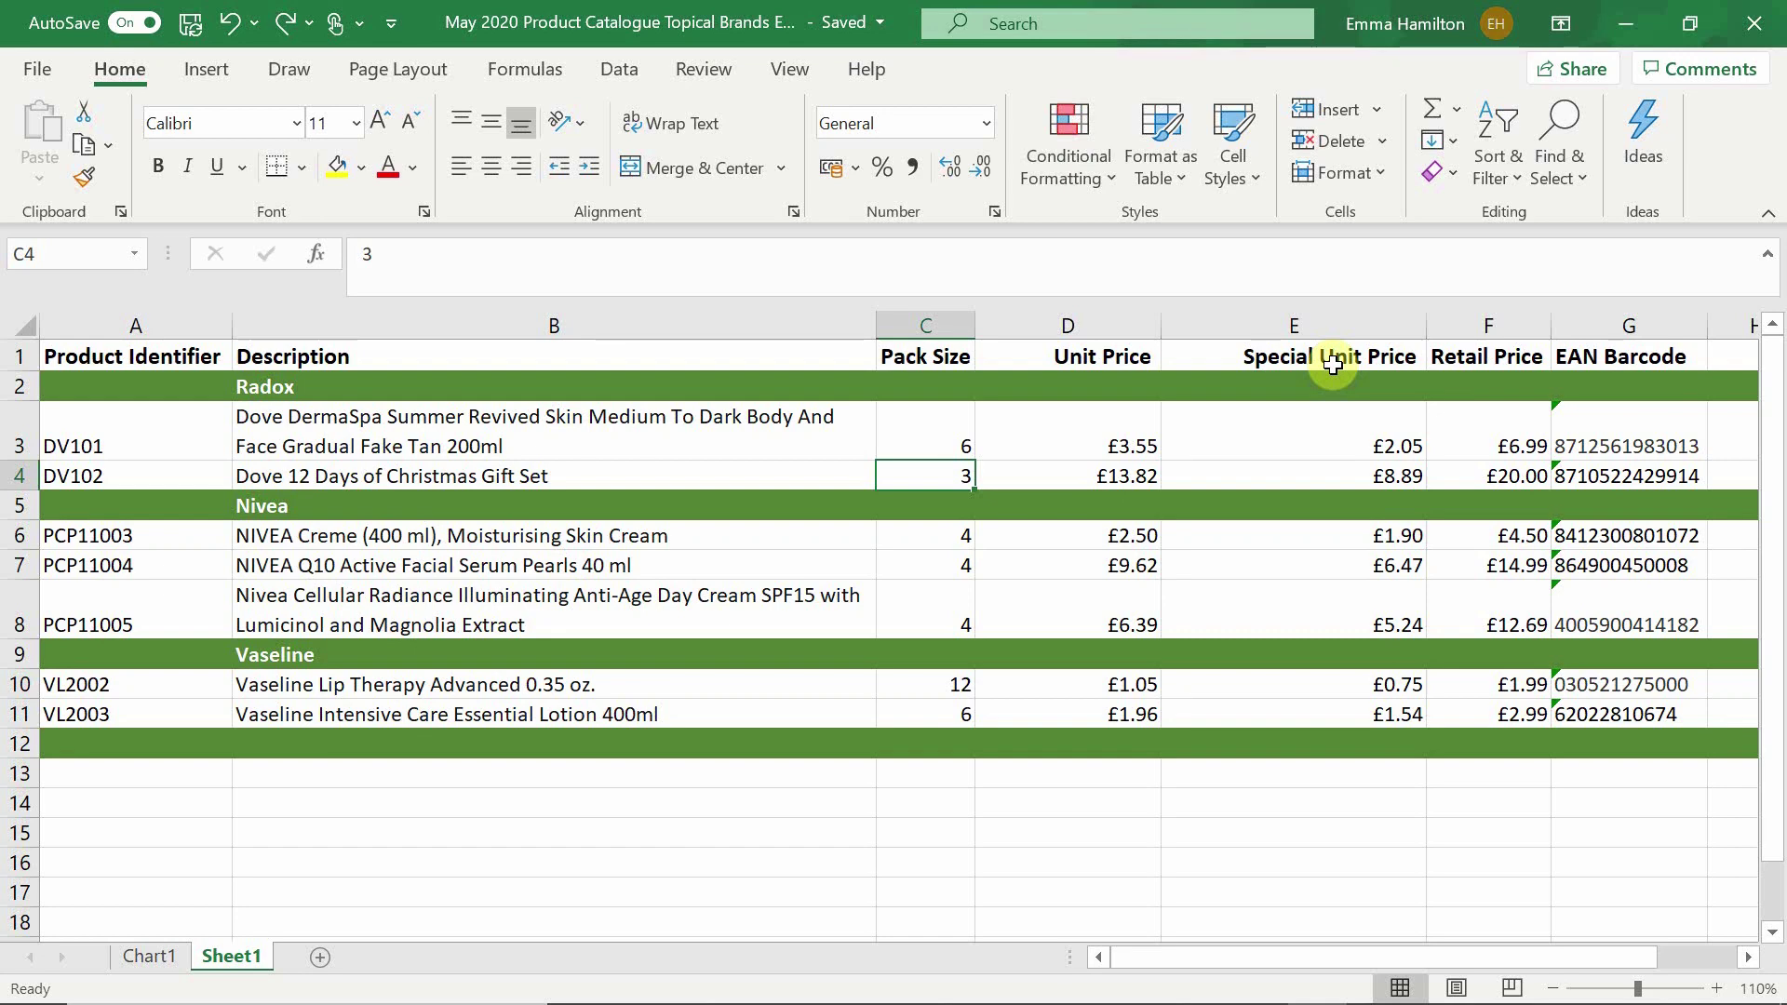
# - Check the unit price formatting, the special unit price in E3, and the EAN barcodes in G3, G4 and G6
pyautogui.click(1127, 435)
pyautogui.click(1268, 424)
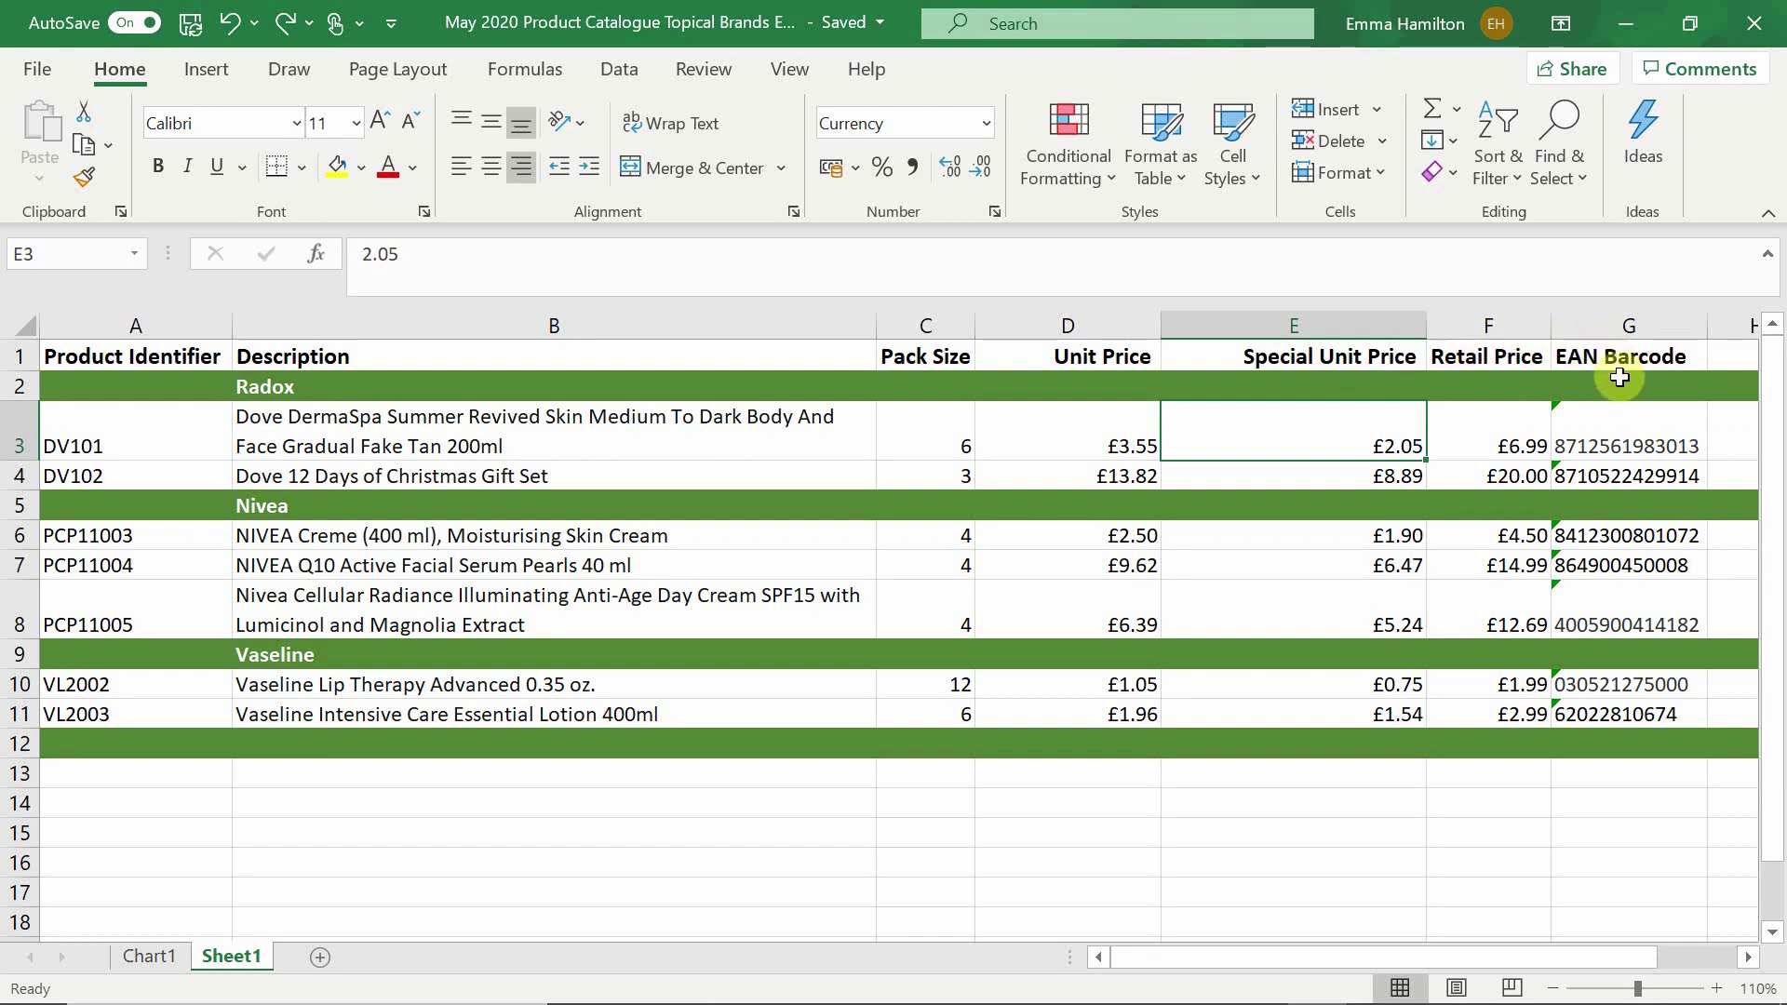
pyautogui.click(1623, 428)
pyautogui.click(1628, 479)
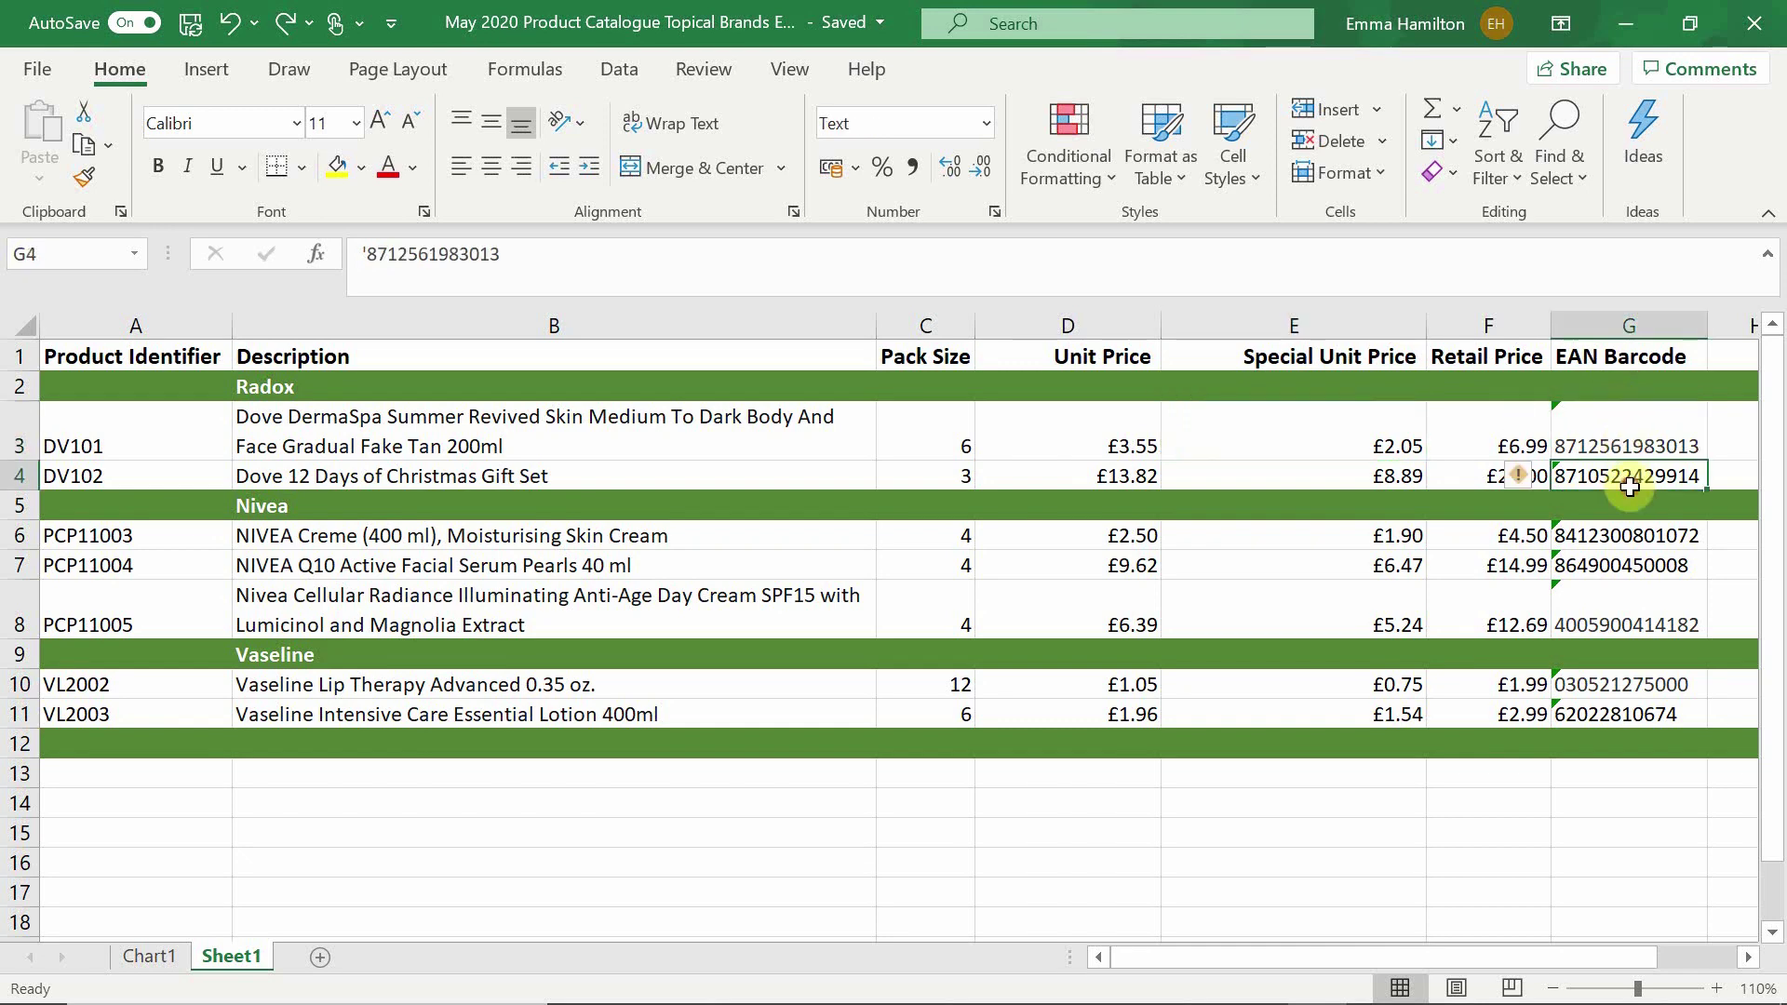
pyautogui.click(1630, 537)
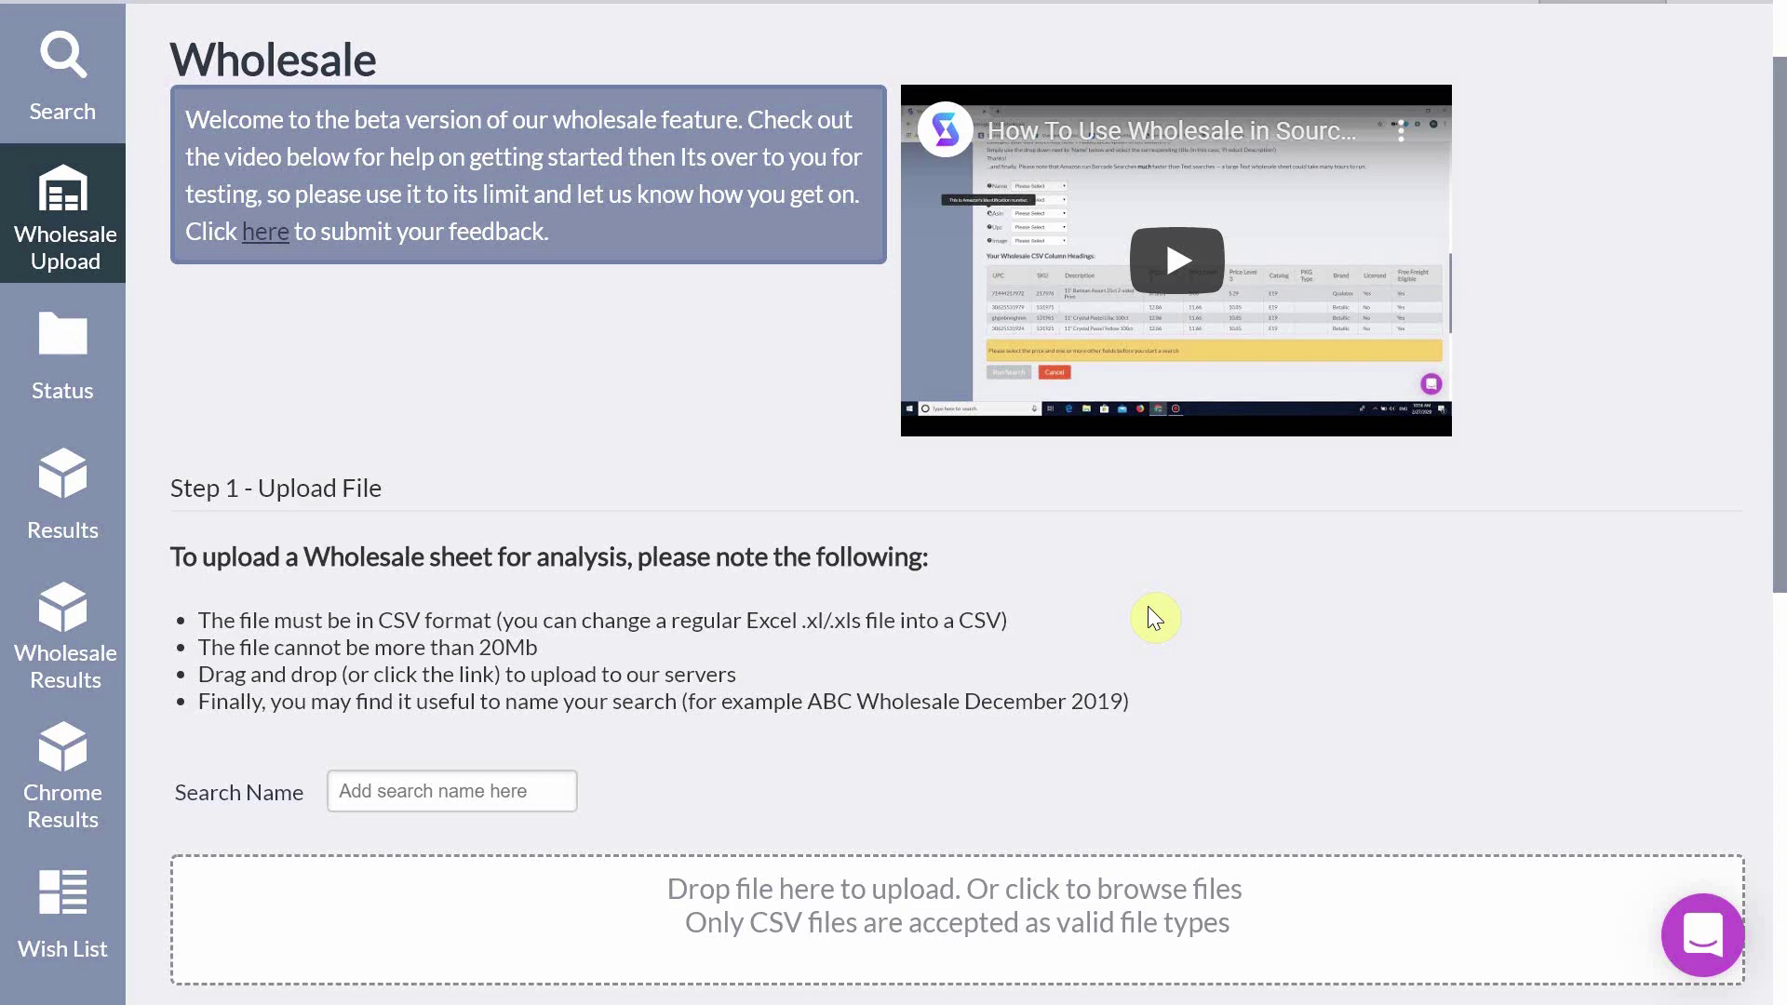
# - Start saving a copy of the catalogue with File > Save a Copy and pick CSV as the file type
pyautogui.scroll(1, 1147, 605)
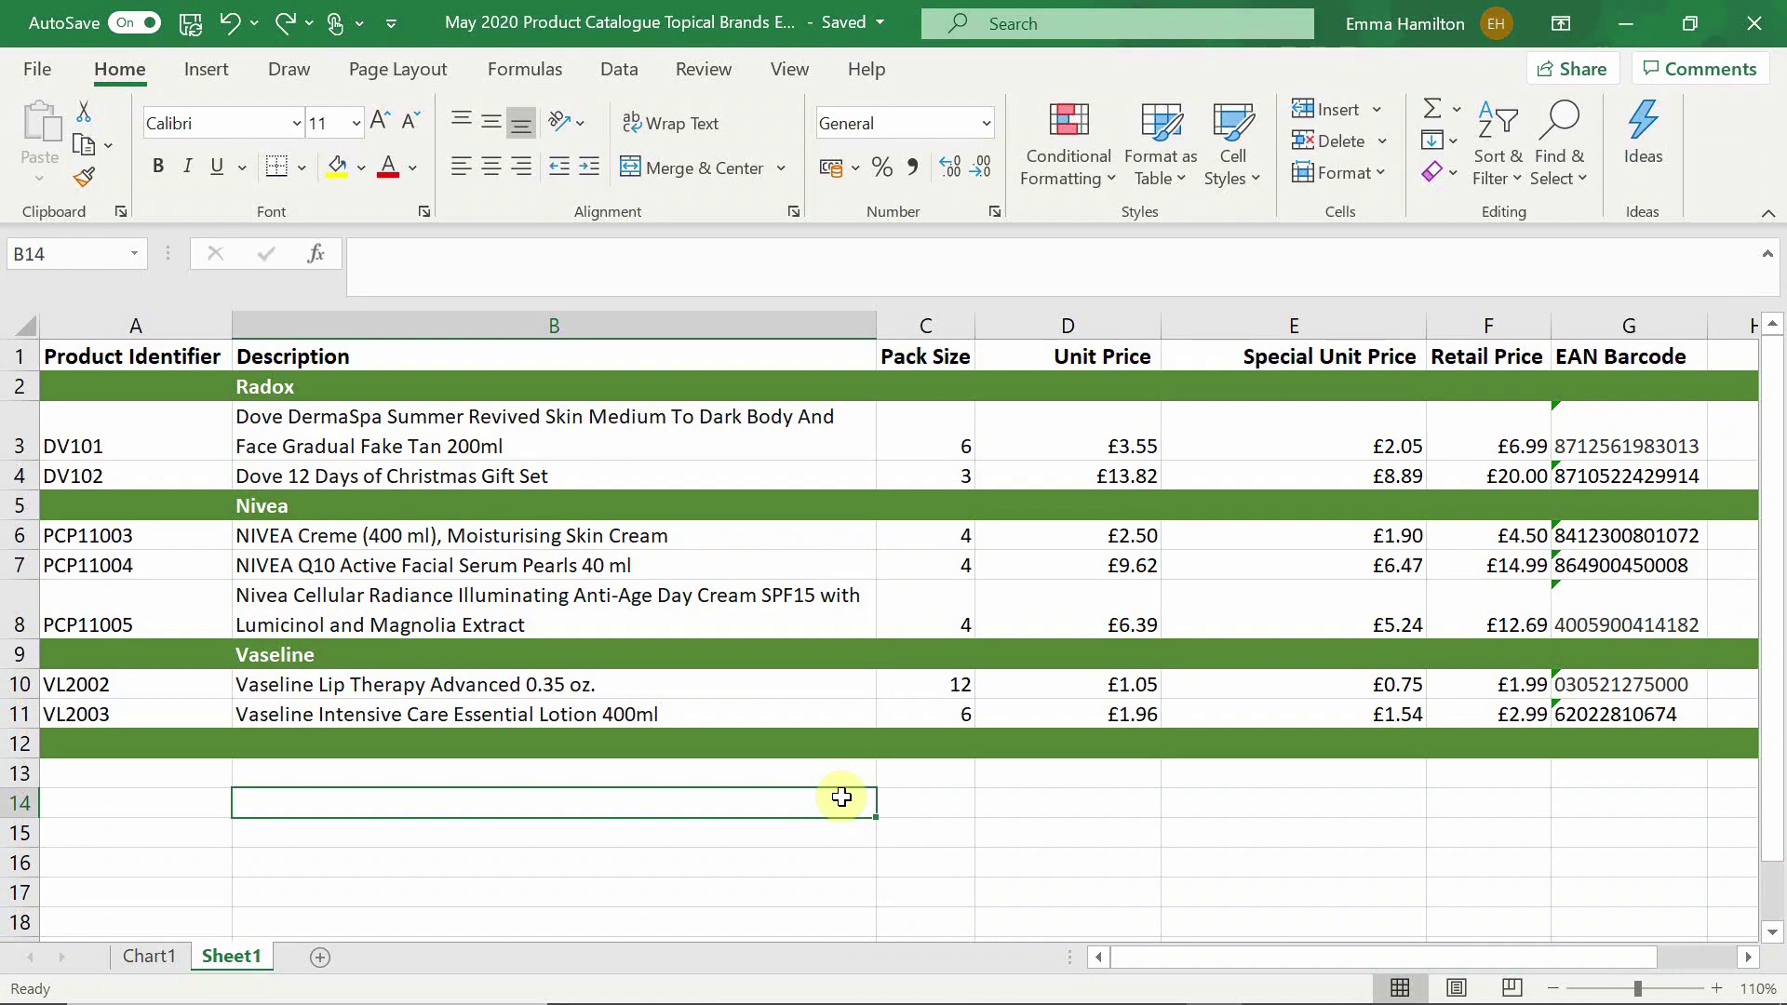
pyautogui.click(31, 67)
pyautogui.click(106, 388)
pyautogui.click(1089, 244)
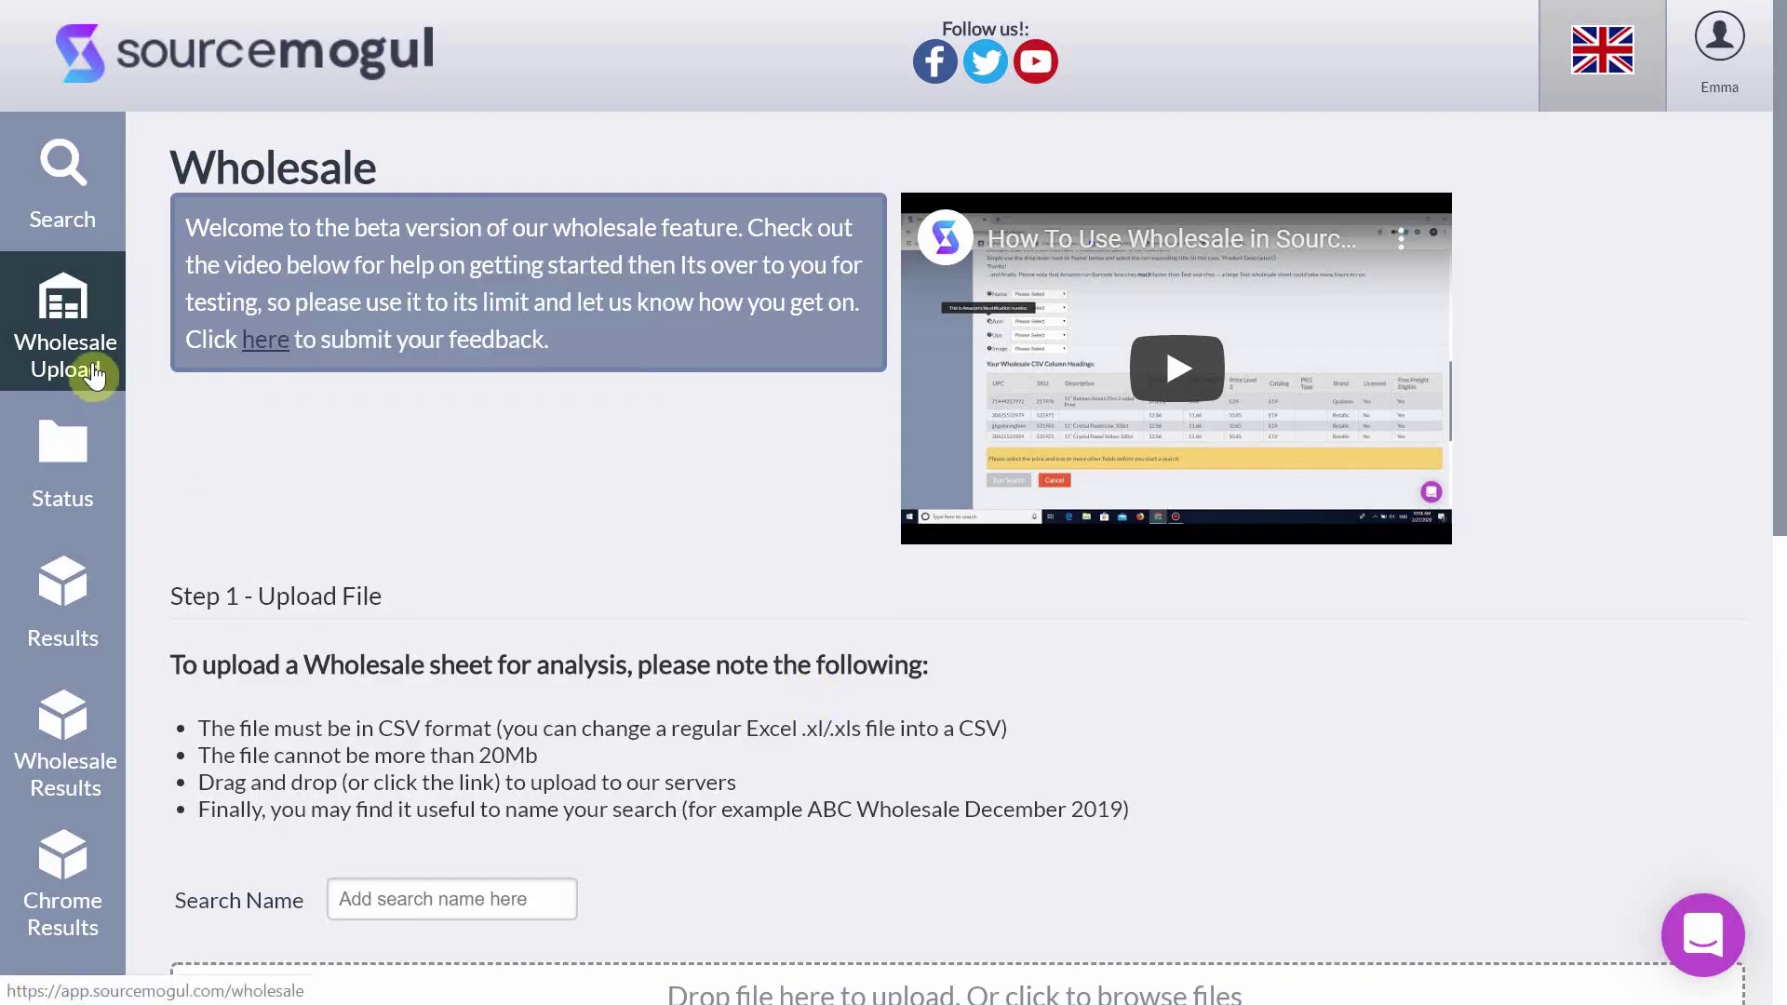
# - Name the new wholesale search 'Test2'
pyautogui.click(363, 899)
pyautogui.write('Test')
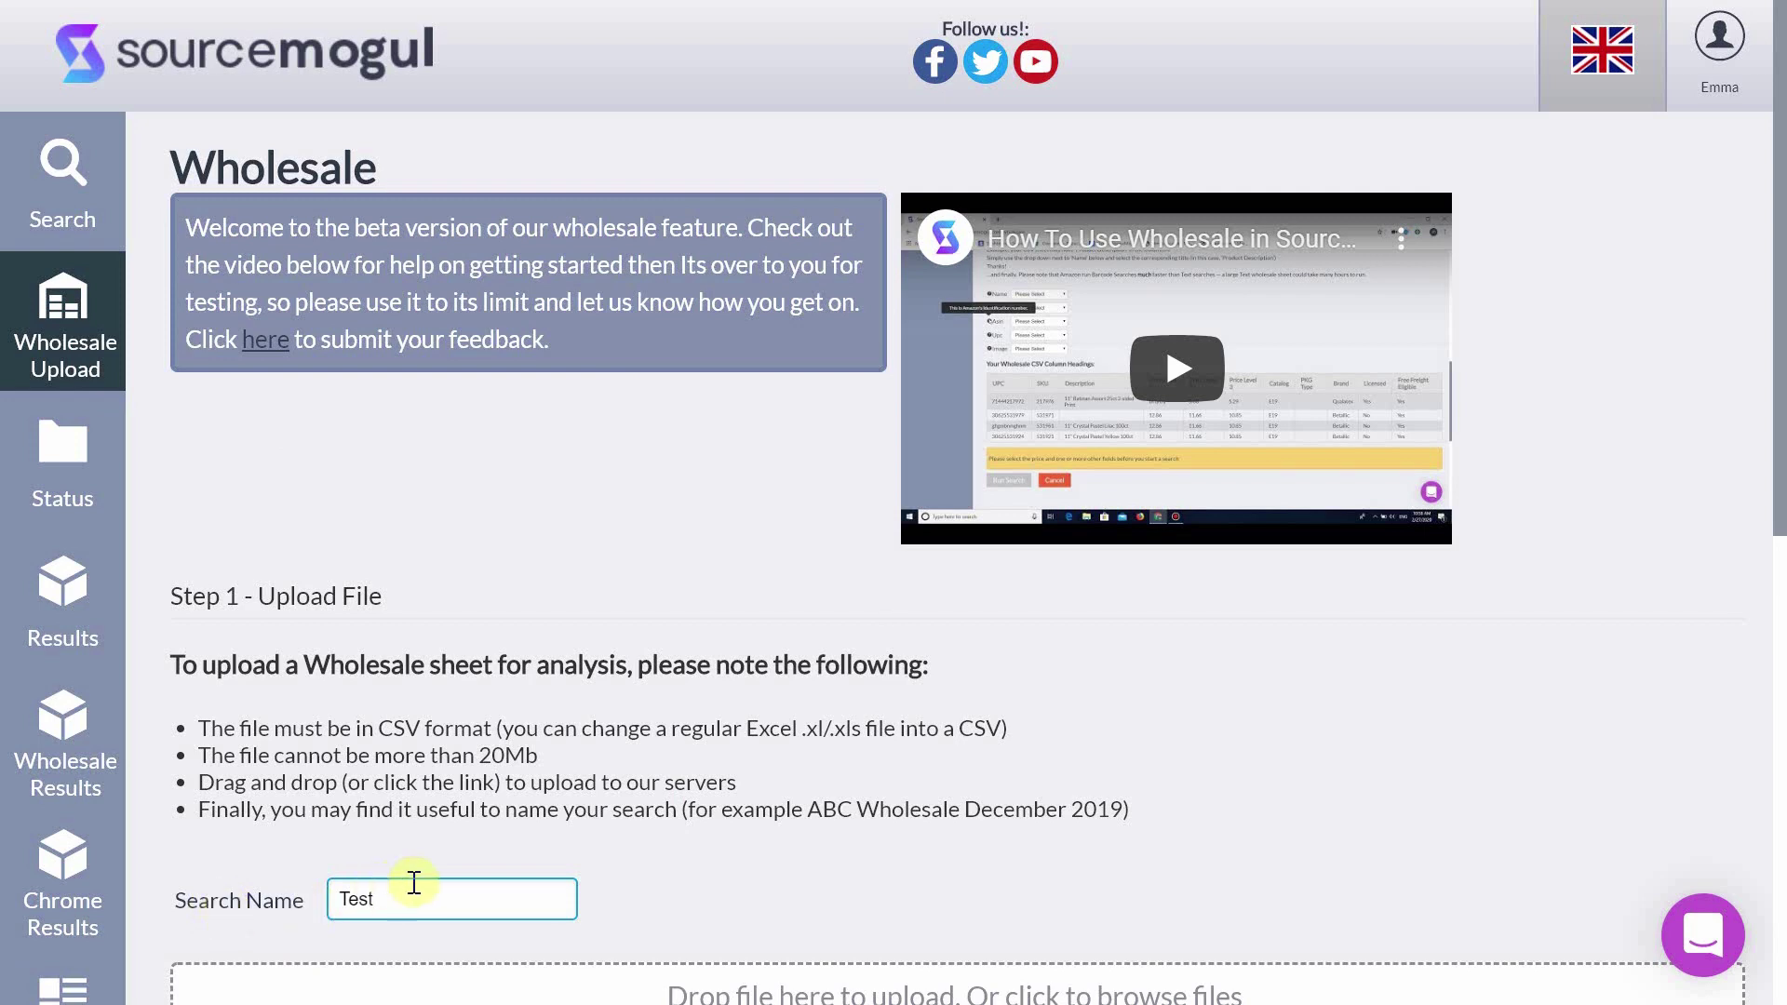
pyautogui.write('2')
pyautogui.scroll(-3, 1045, 745)
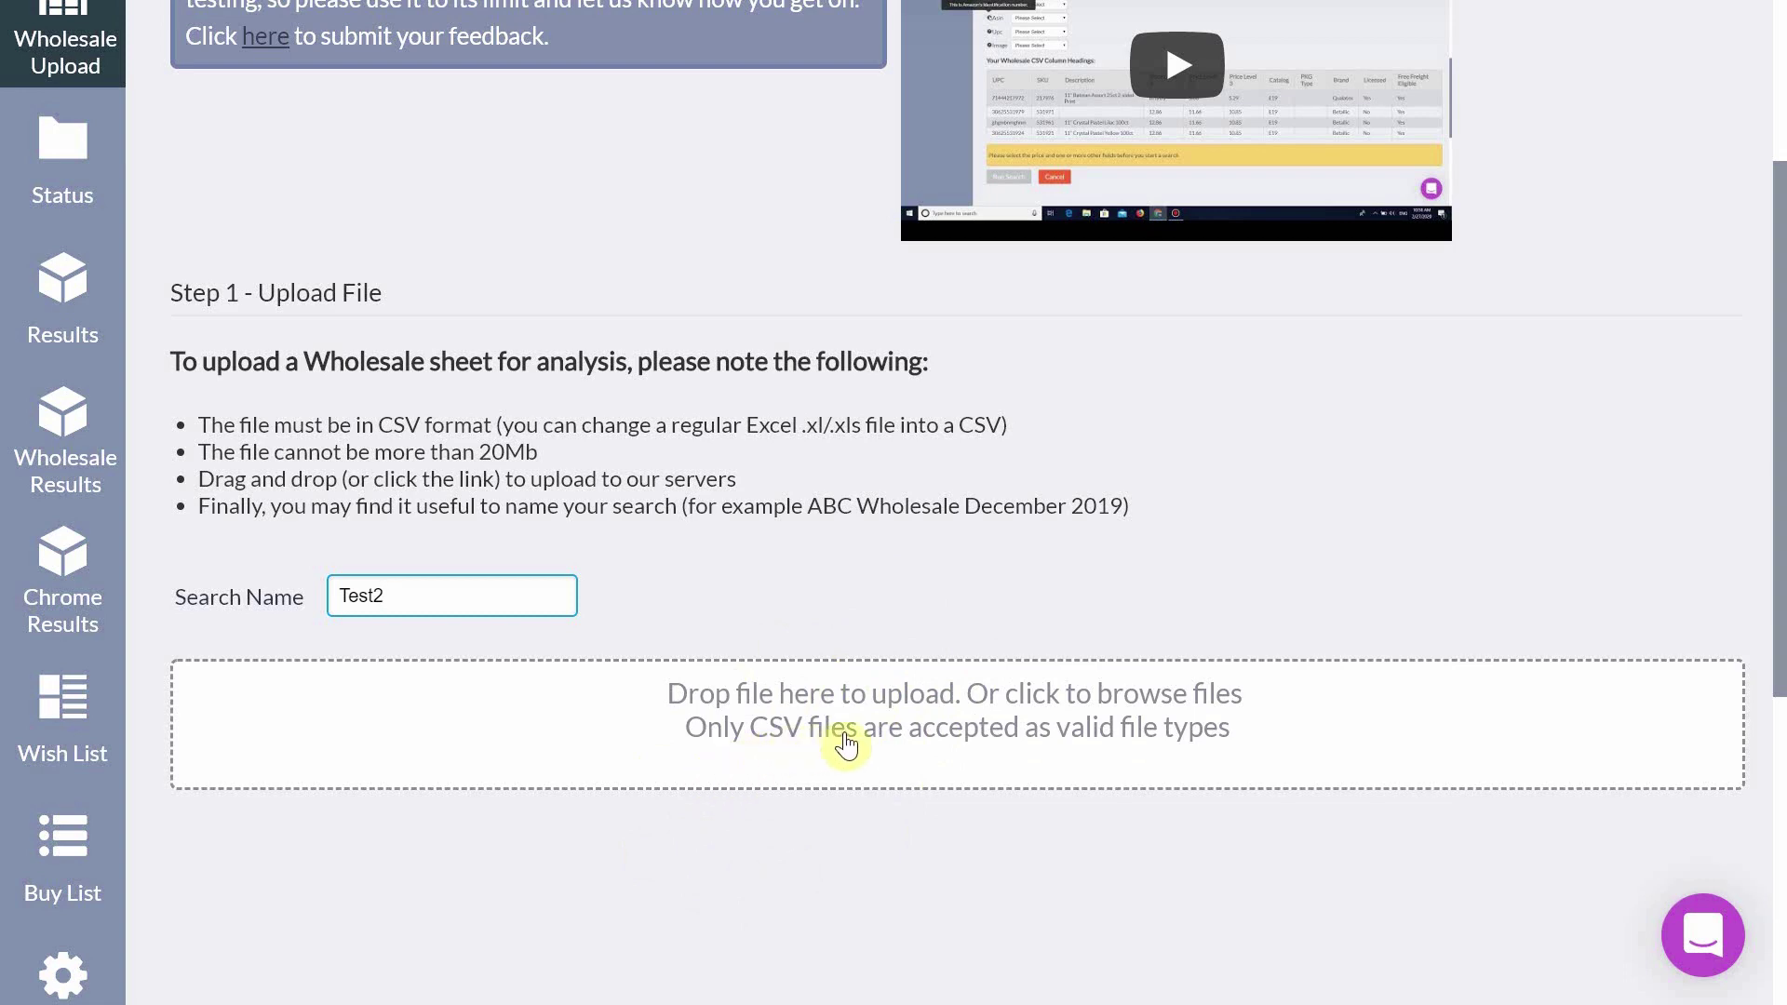
pyautogui.scroll(-6, 831, 607)
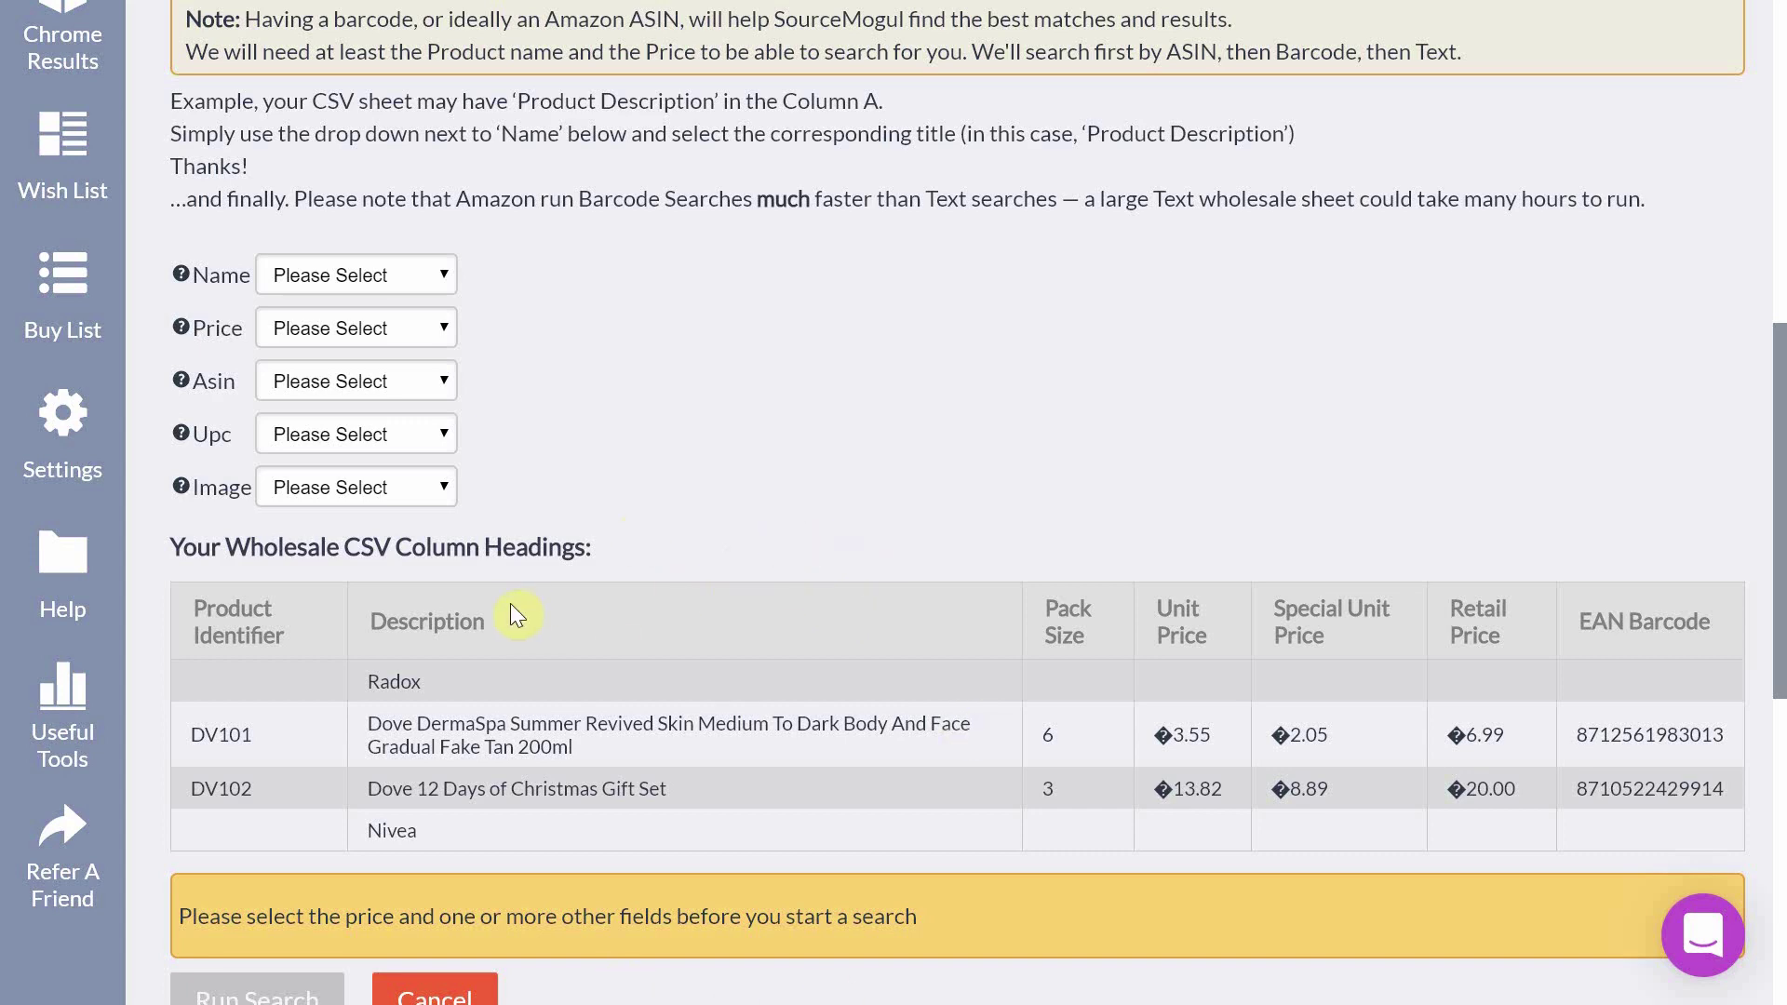
# - Map Description to Name, Special Unit Price to Price, EAN Barcode to UPC, and run the search
pyautogui.click(415, 275)
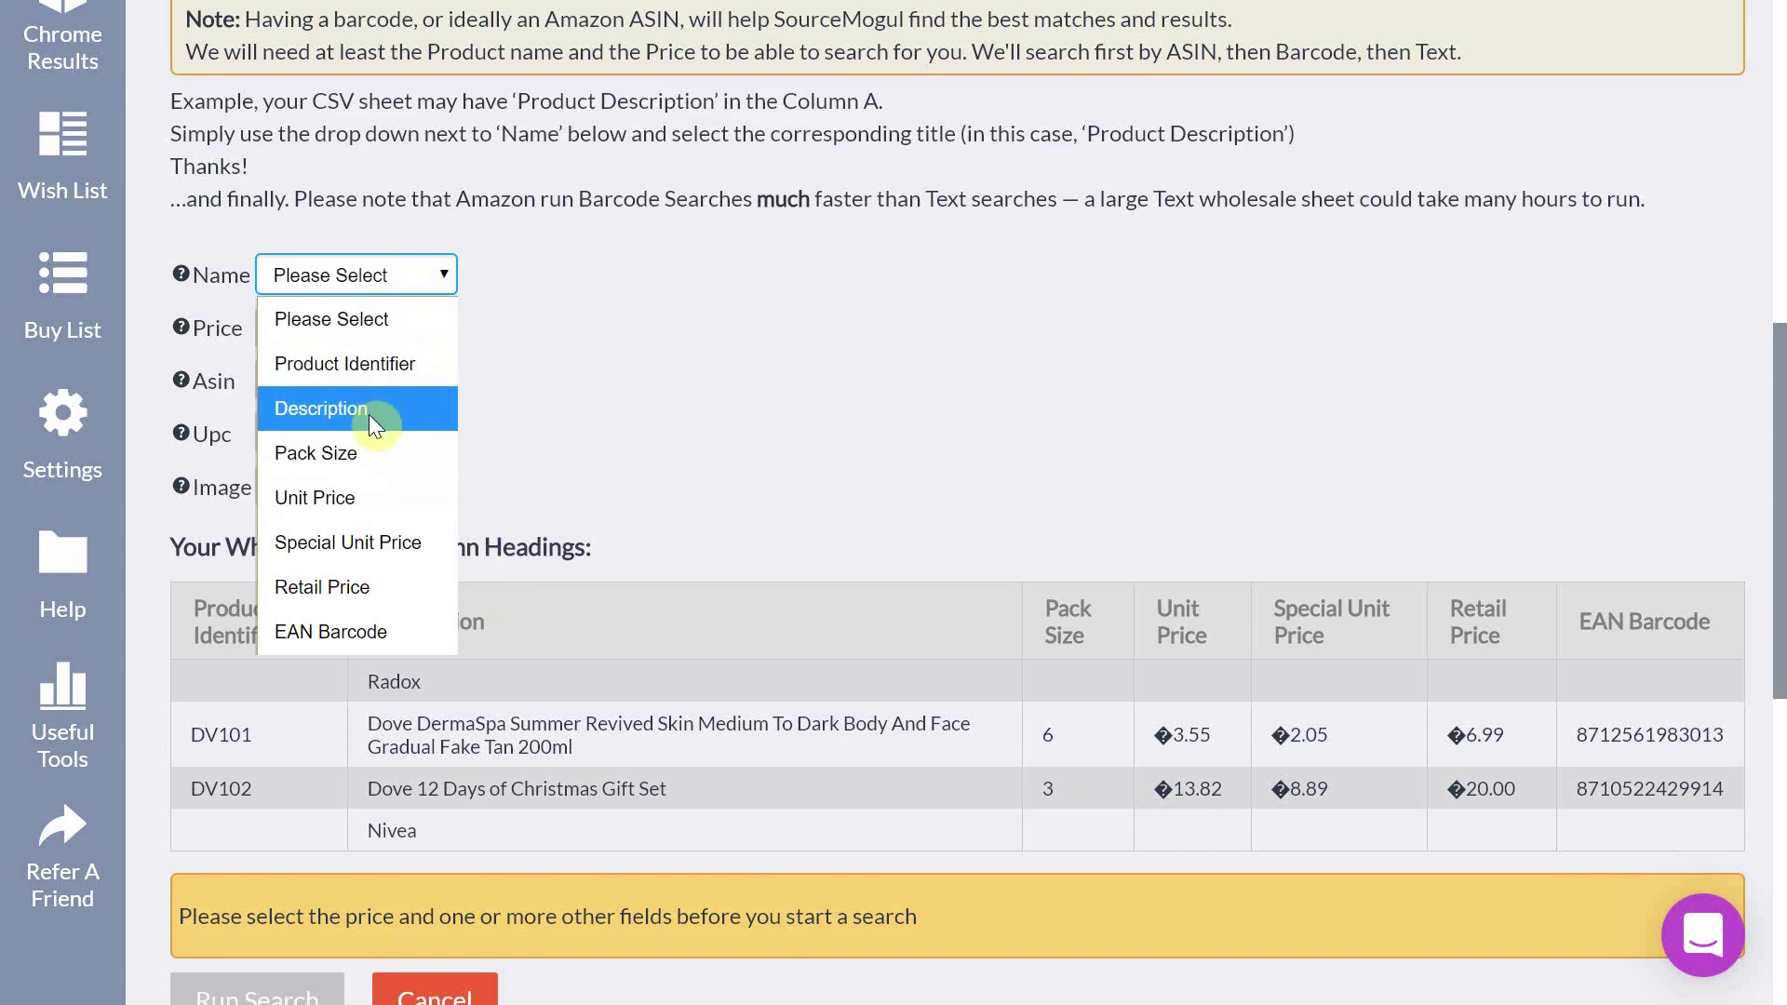
pyautogui.click(375, 426)
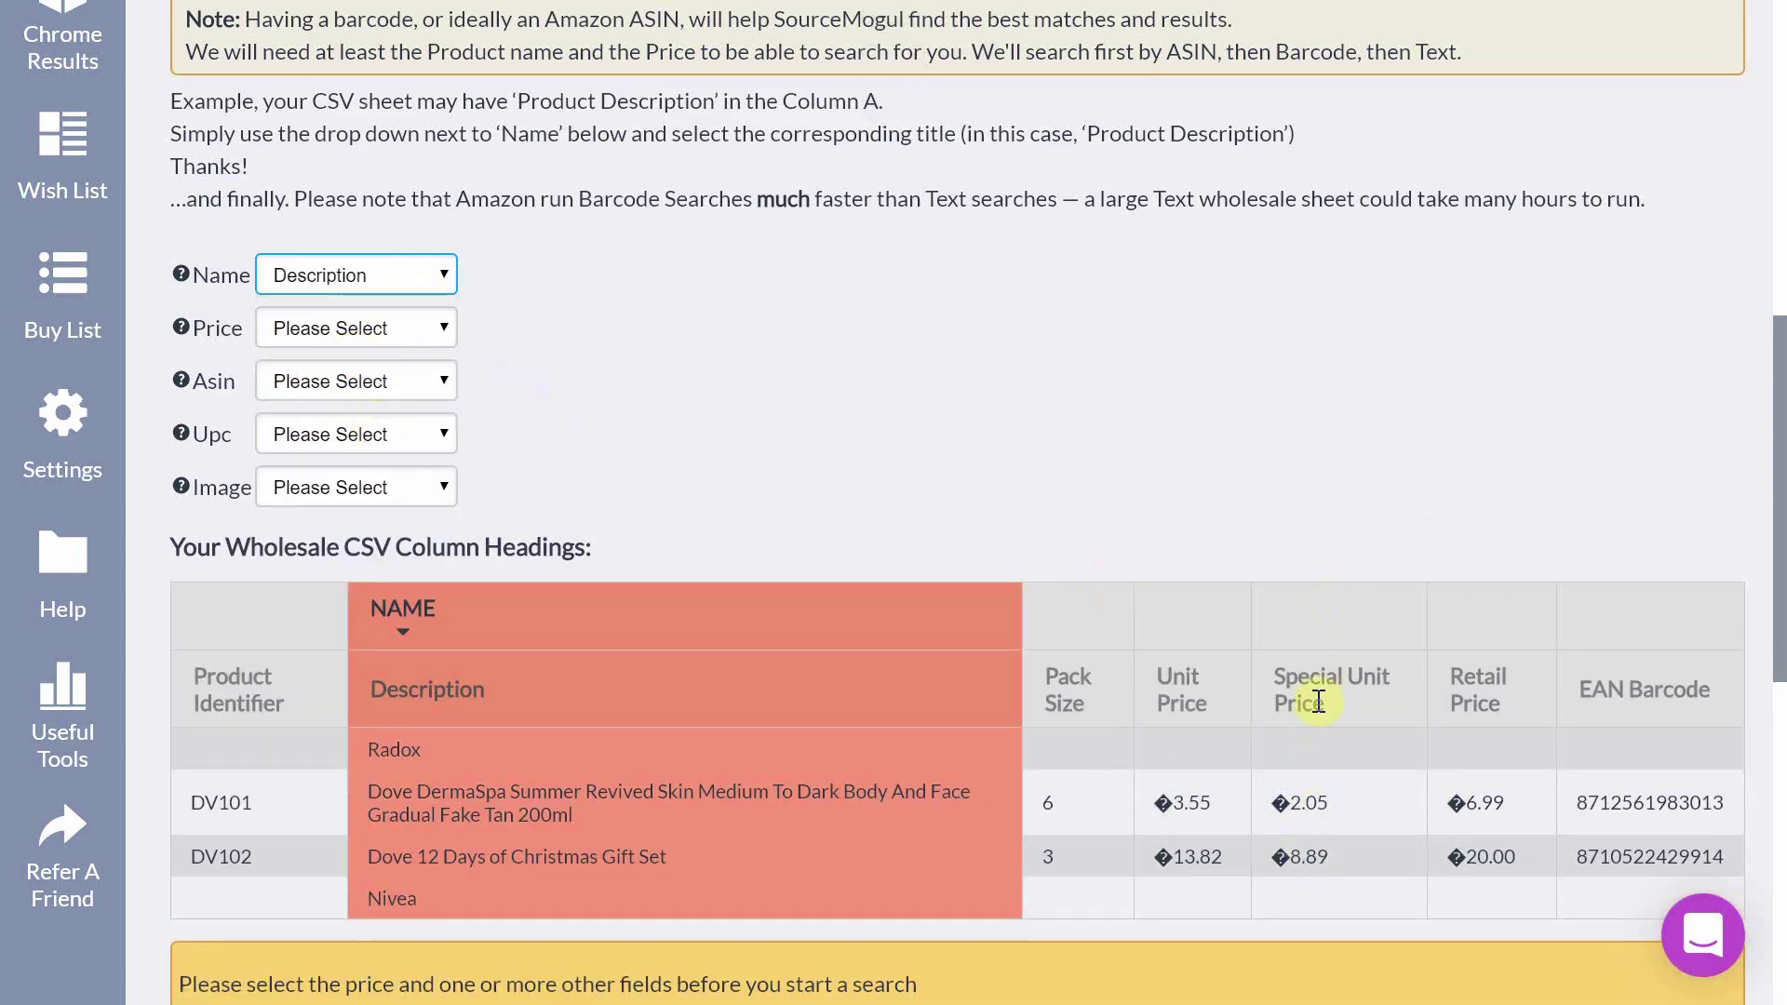
pyautogui.click(419, 341)
pyautogui.click(372, 590)
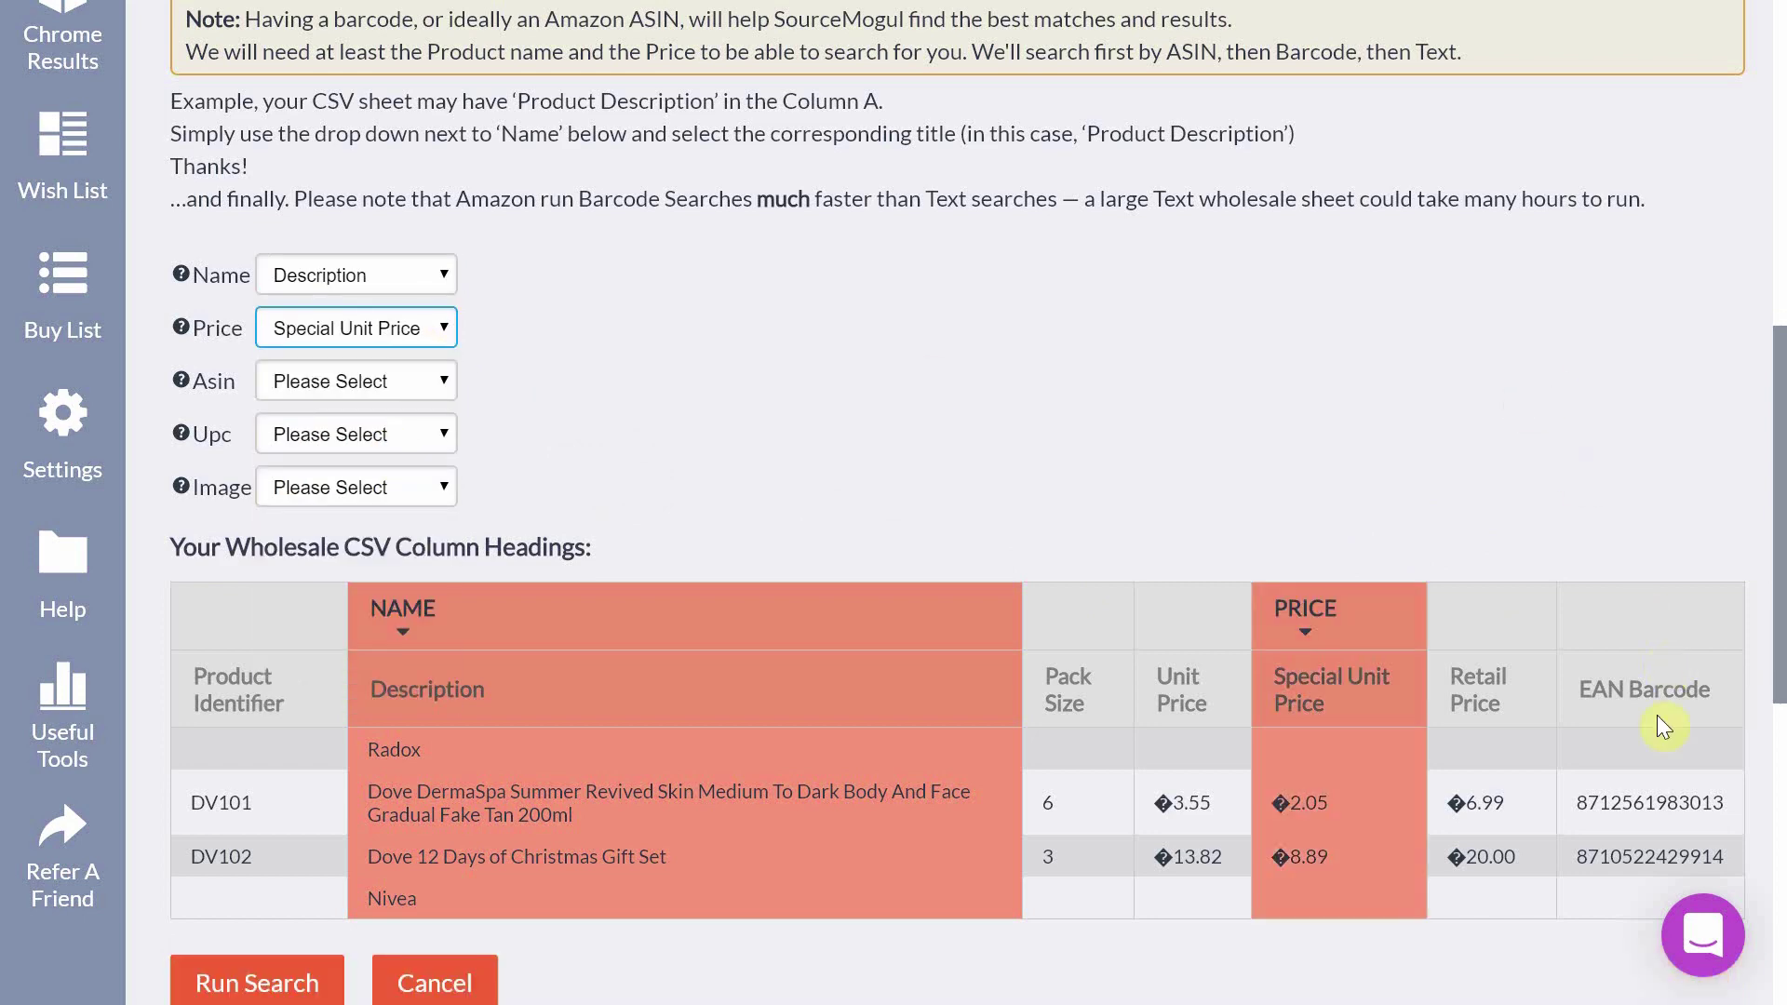
pyautogui.click(384, 432)
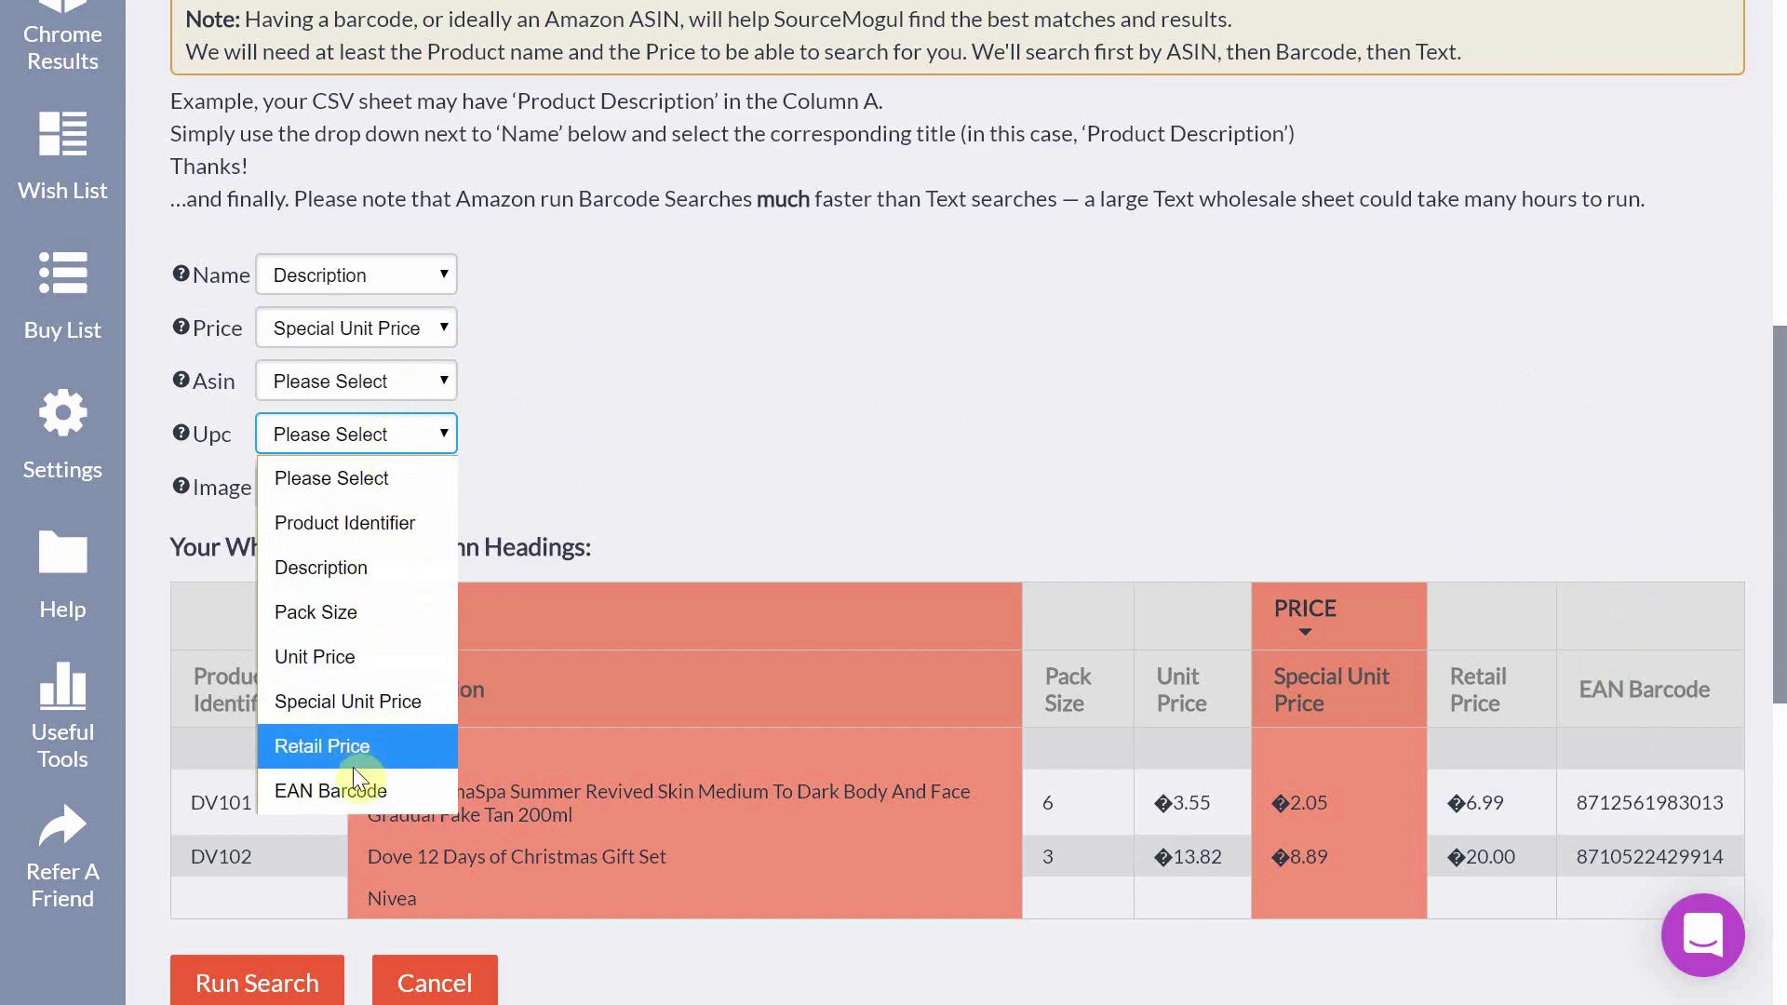
pyautogui.click(359, 791)
pyautogui.click(267, 992)
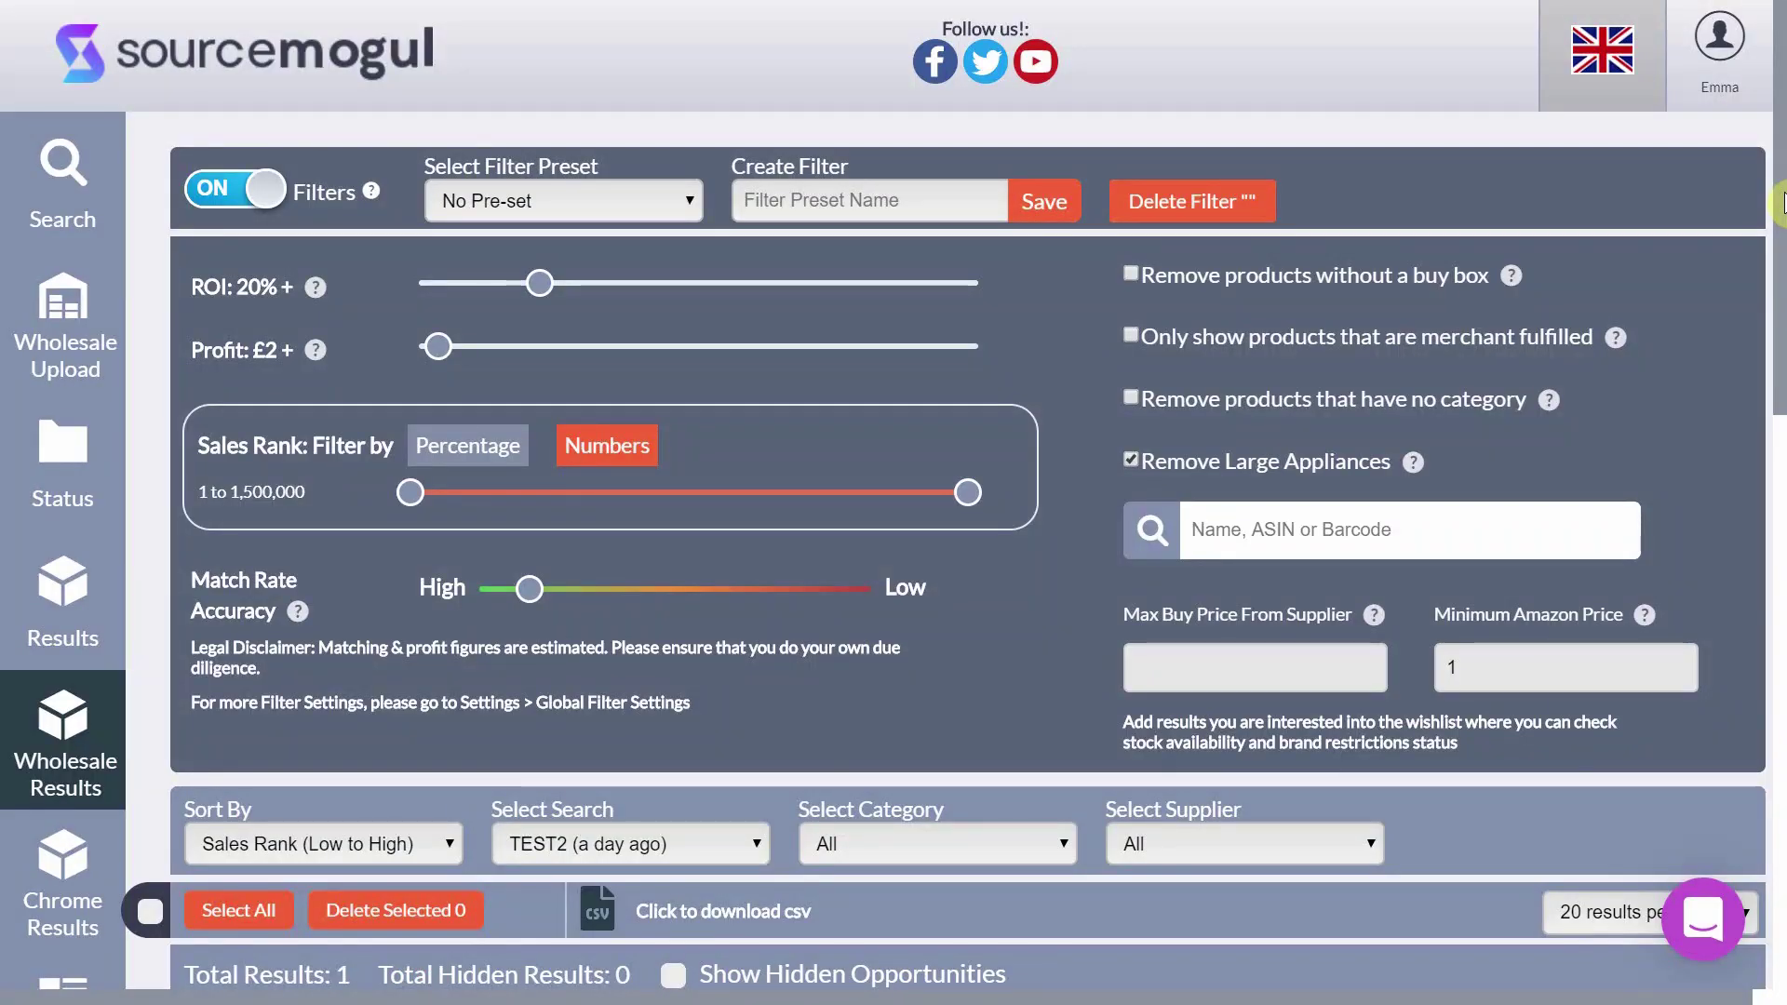
# - Scroll through the single filtered TEST2 result, NIVEA Q10 Active Facial Serum Pearls 40 ml
pyautogui.moveTo(1778, 200); pyautogui.dragTo(1778, 409)
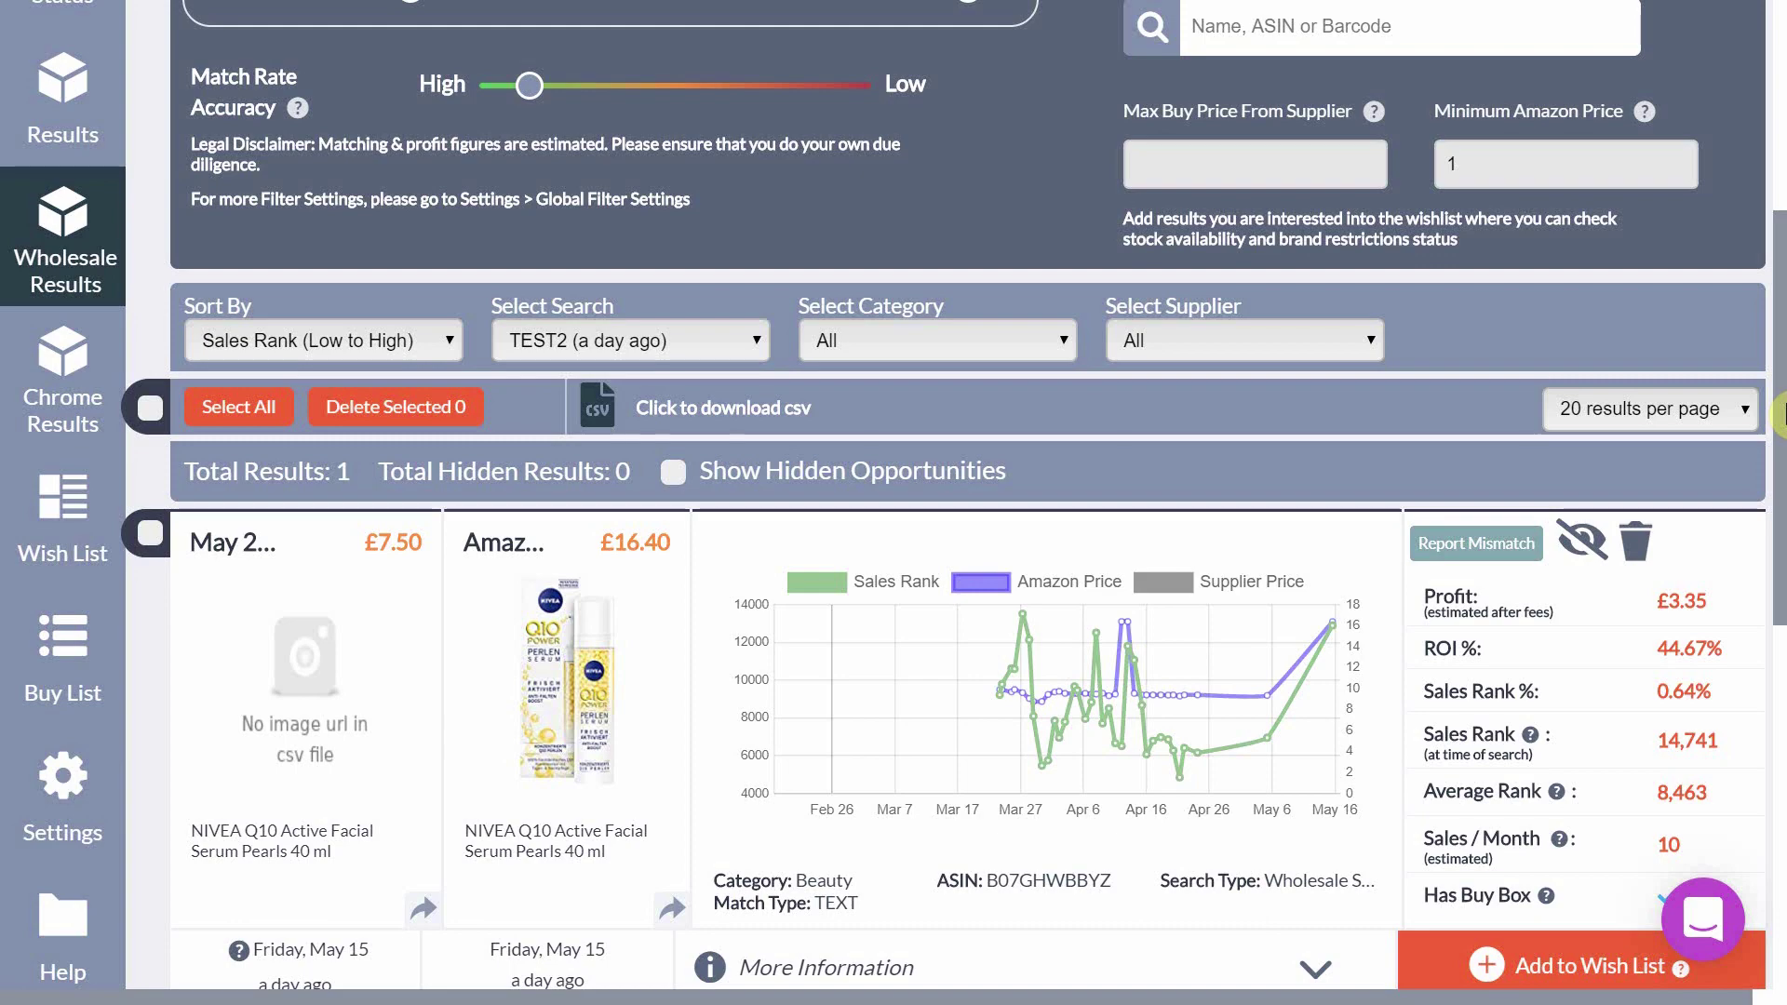
pyautogui.moveTo(1779, 409); pyautogui.dragTo(1780, 201)
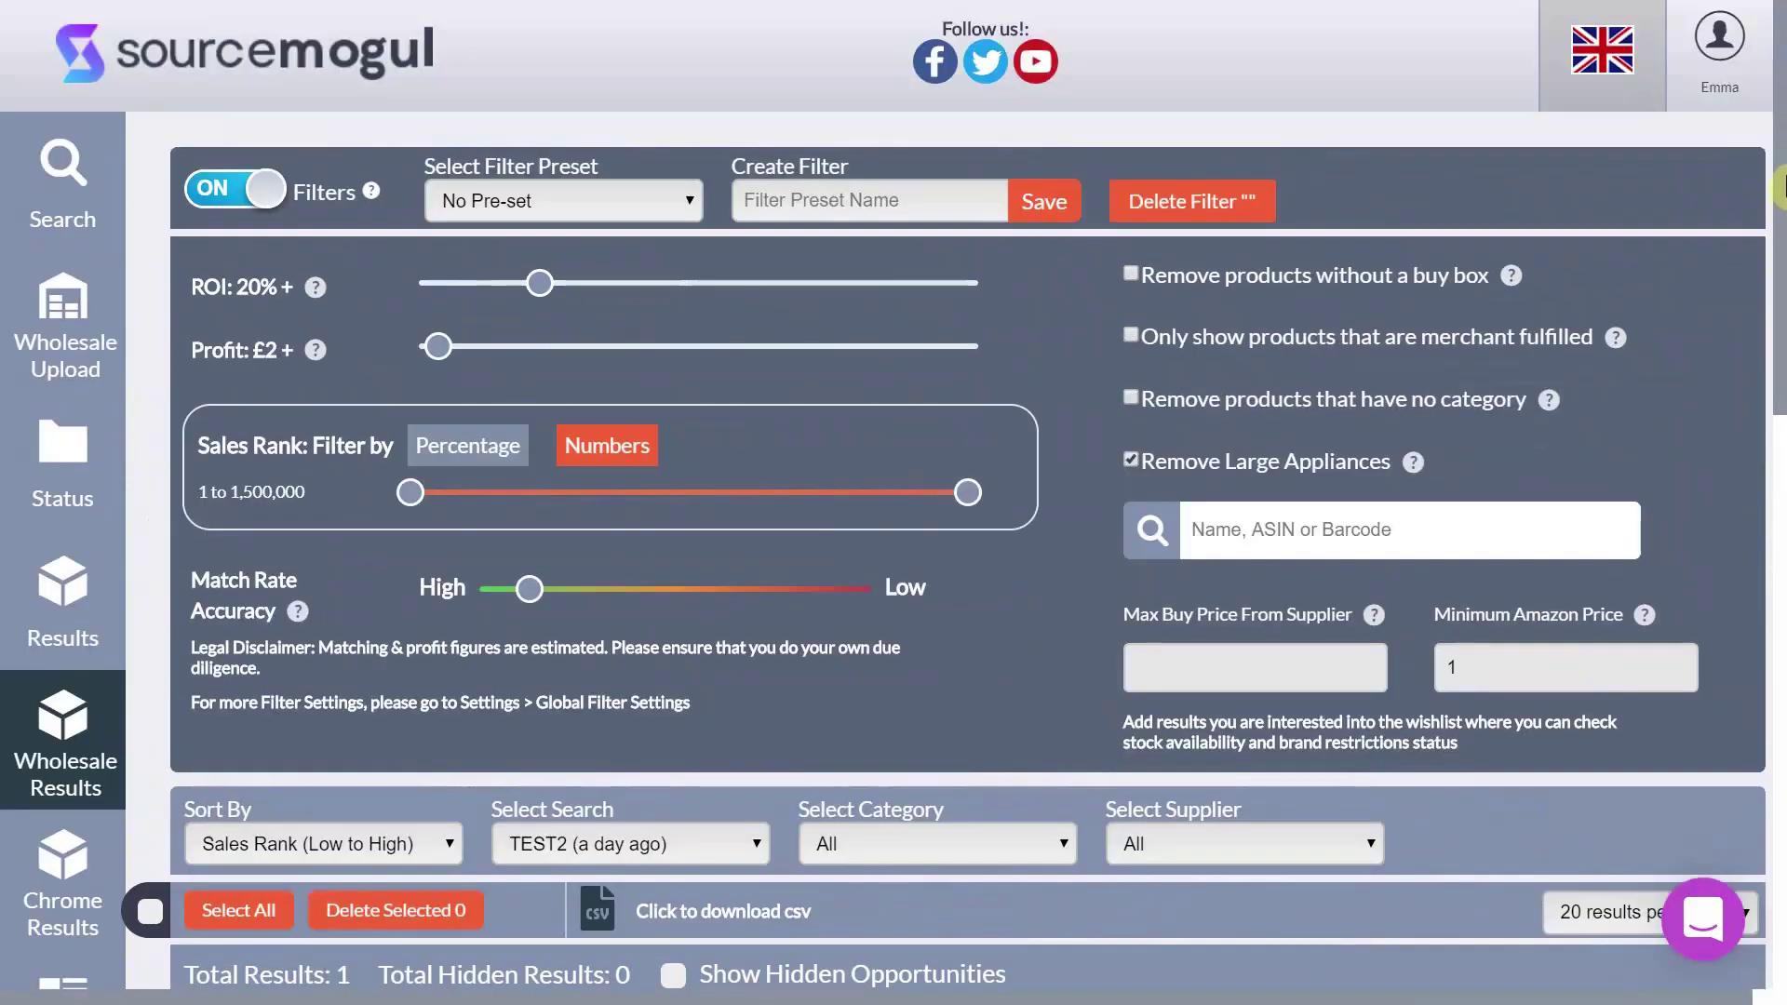
# - Turn the Filters toggle off and scroll through all seven Test2 results
pyautogui.click(270, 190)
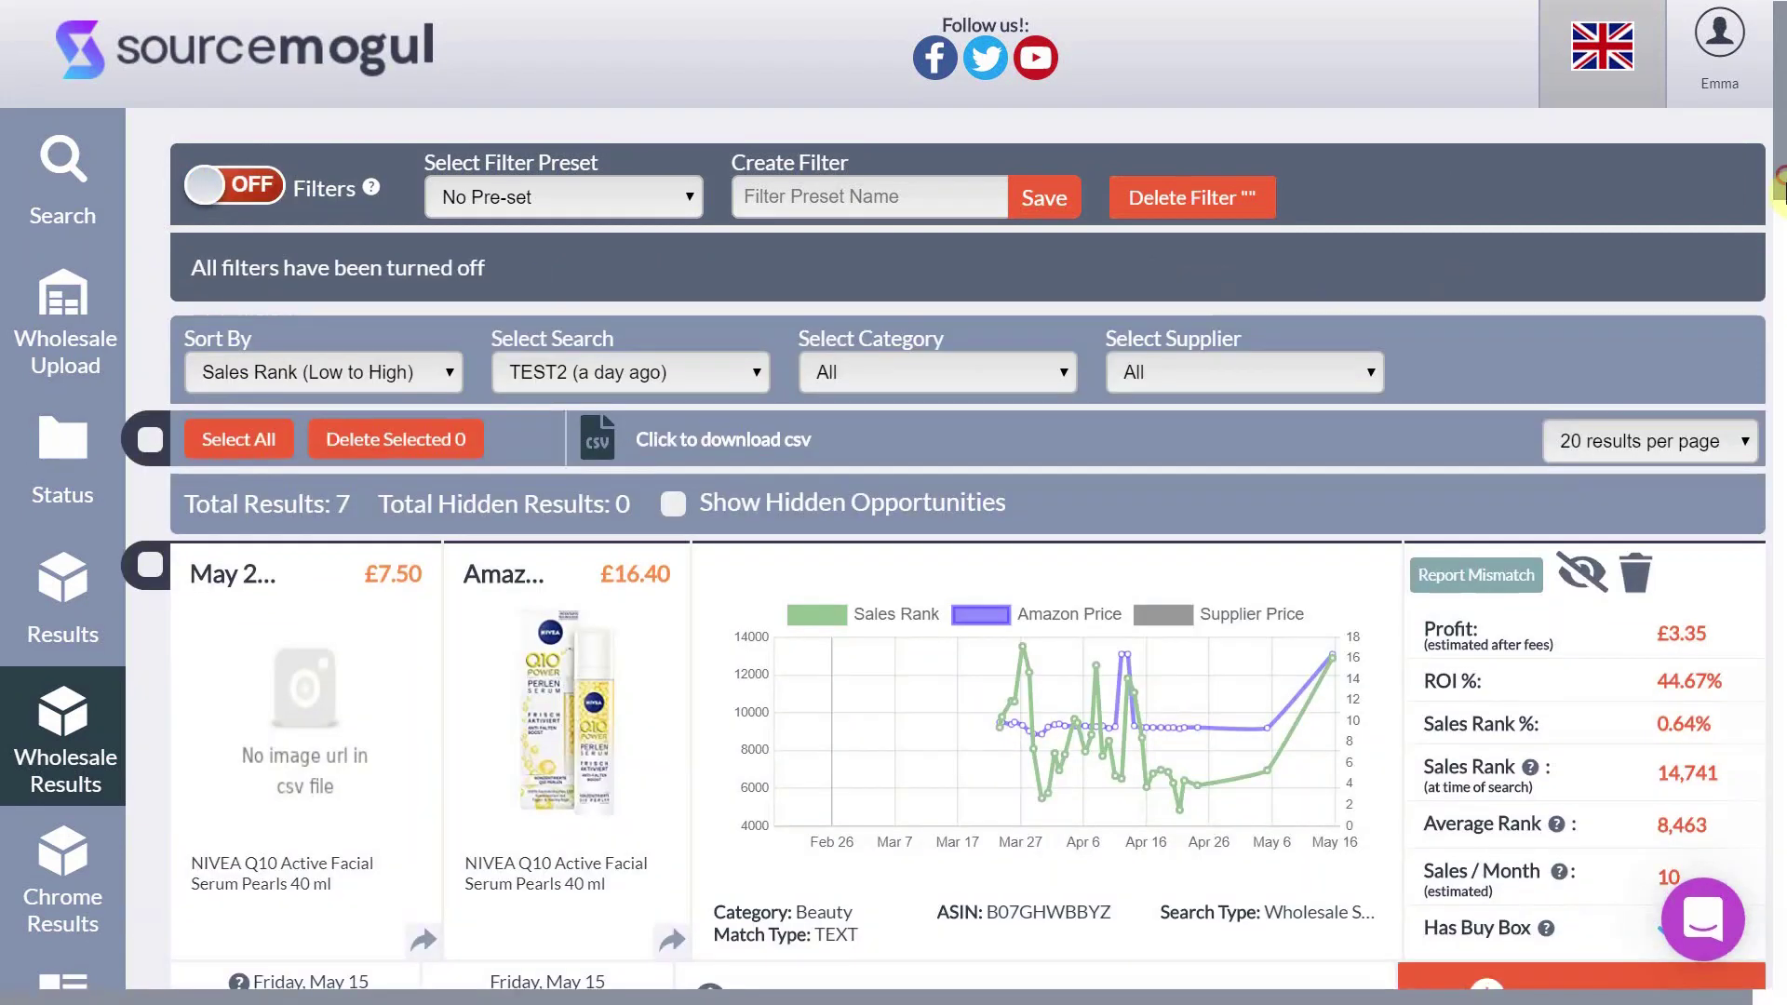
pyautogui.moveTo(1779, 186); pyautogui.dragTo(1780, 357)
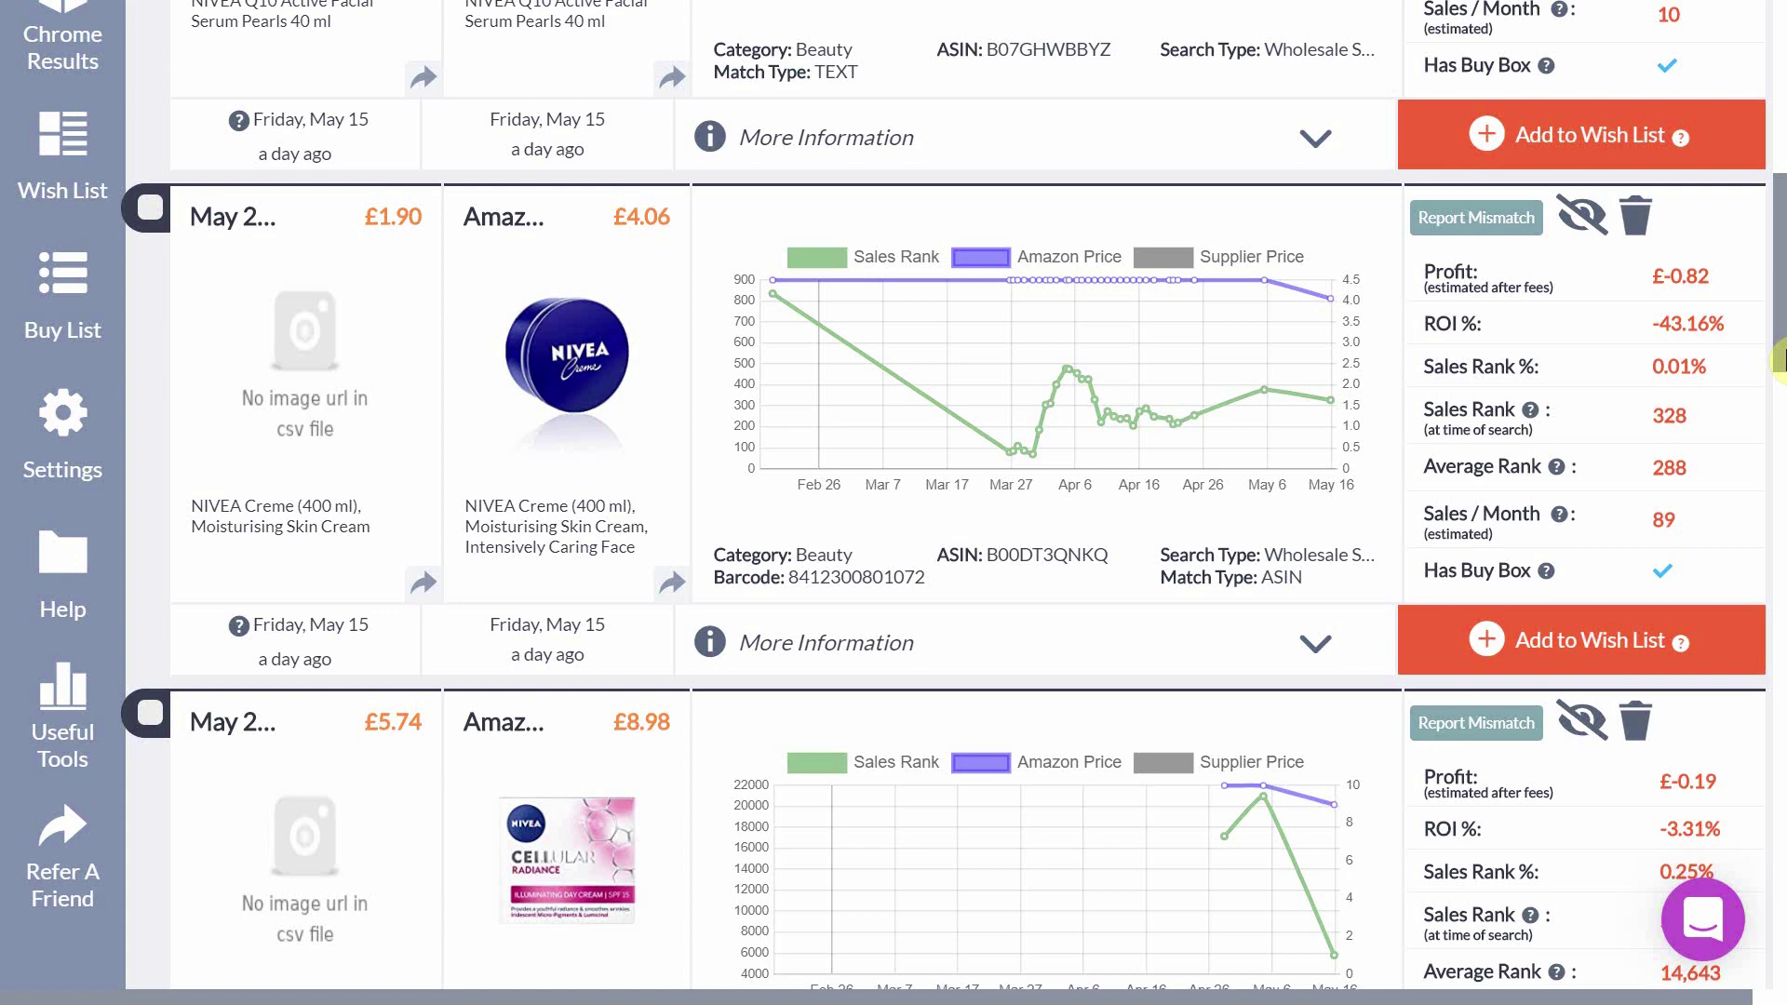
pyautogui.scroll(1, 664, 523)
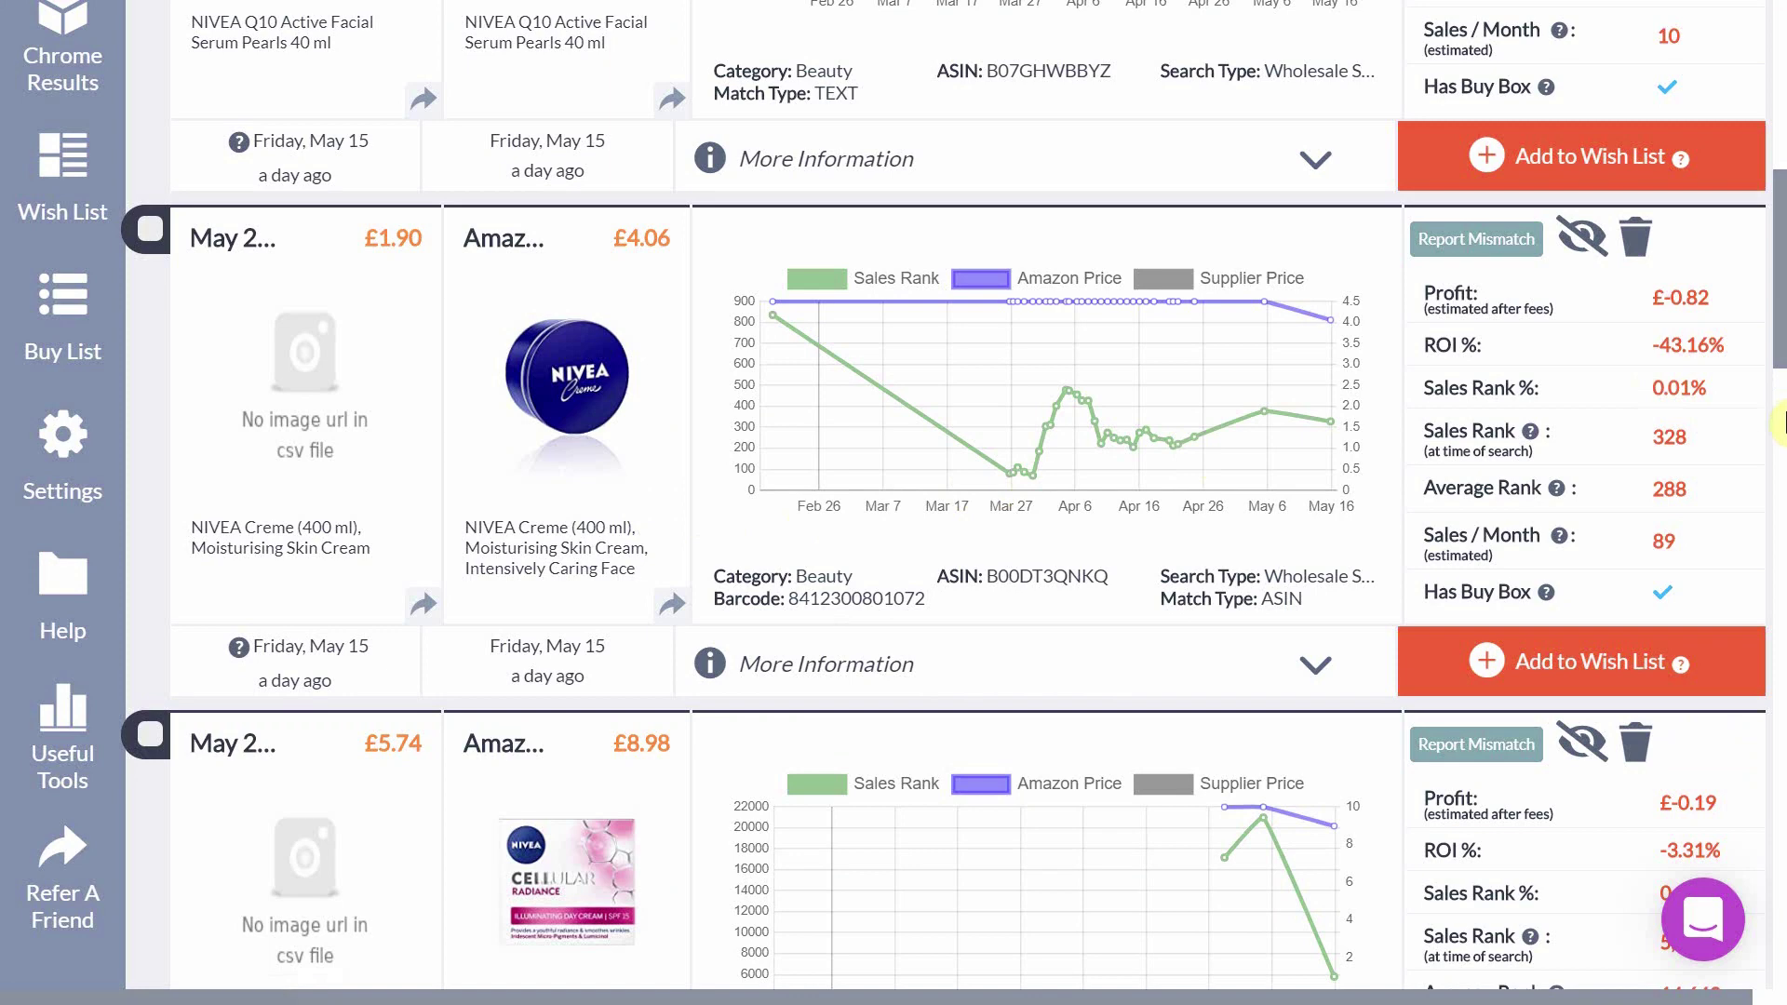
pyautogui.moveTo(1780, 353); pyautogui.dragTo(1568, 239)
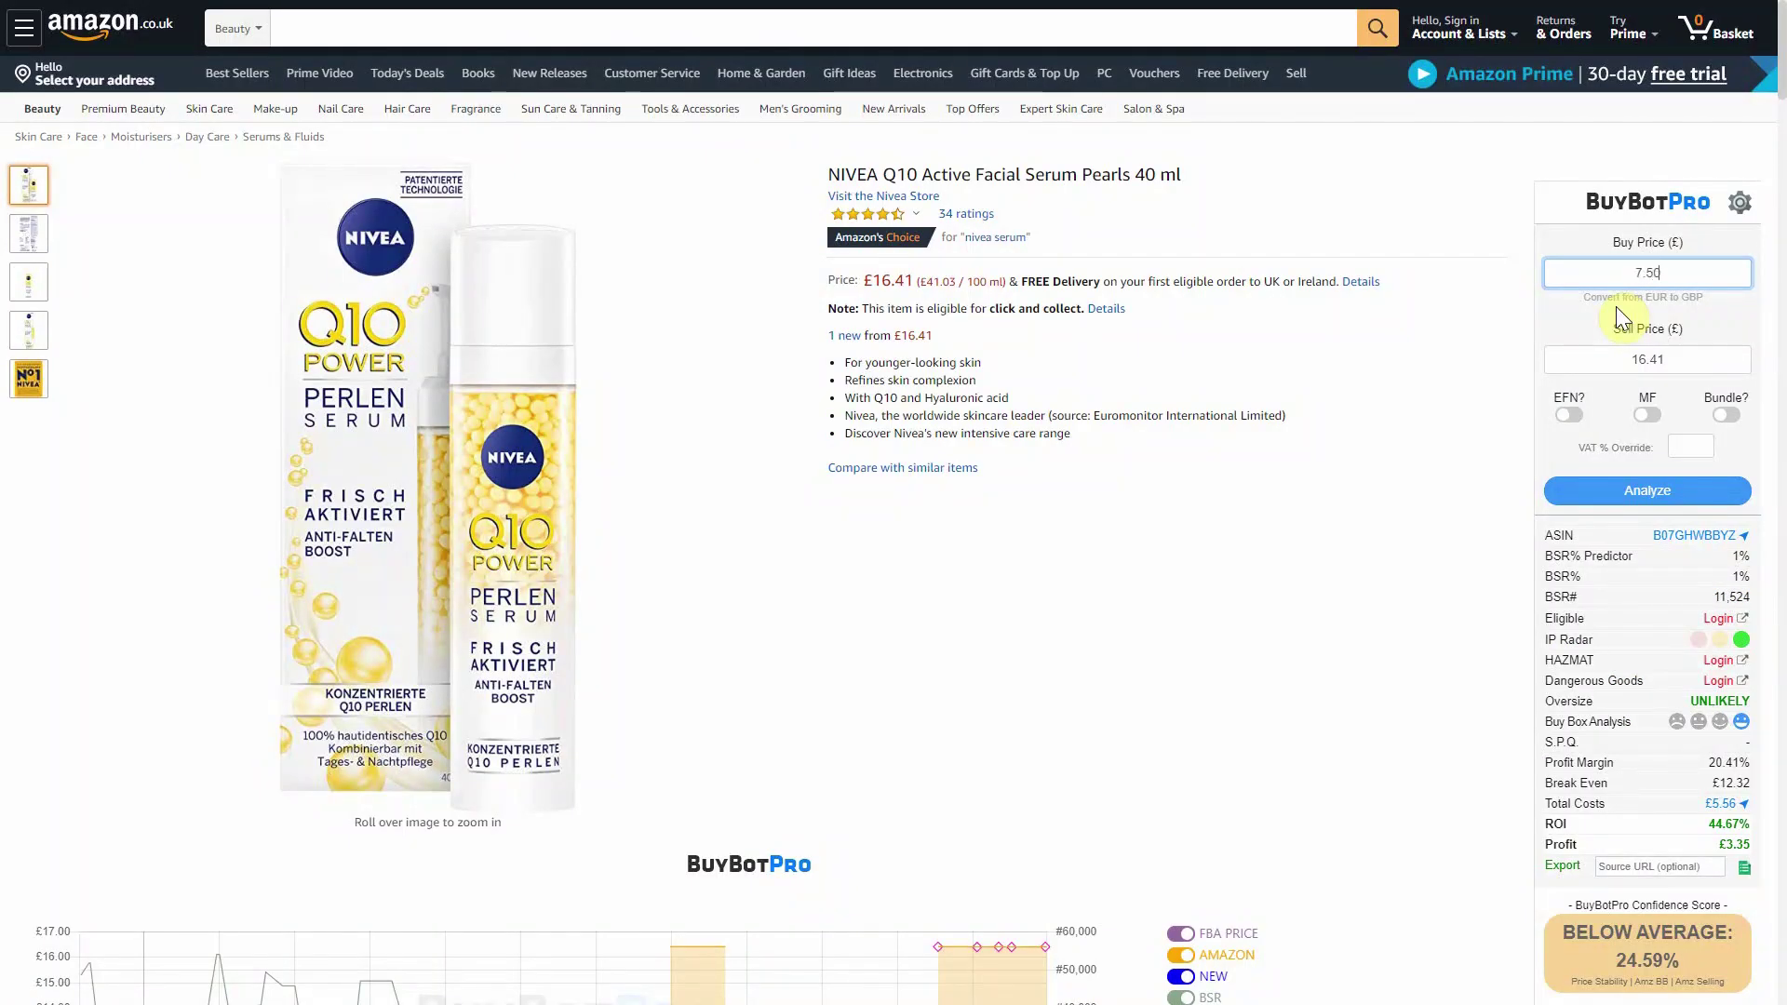
# - Analyze the NIVEA Q10 listing in BuyBotPro with a £7.50 buy price and £16.41 sell price
pyautogui.click(1633, 493)
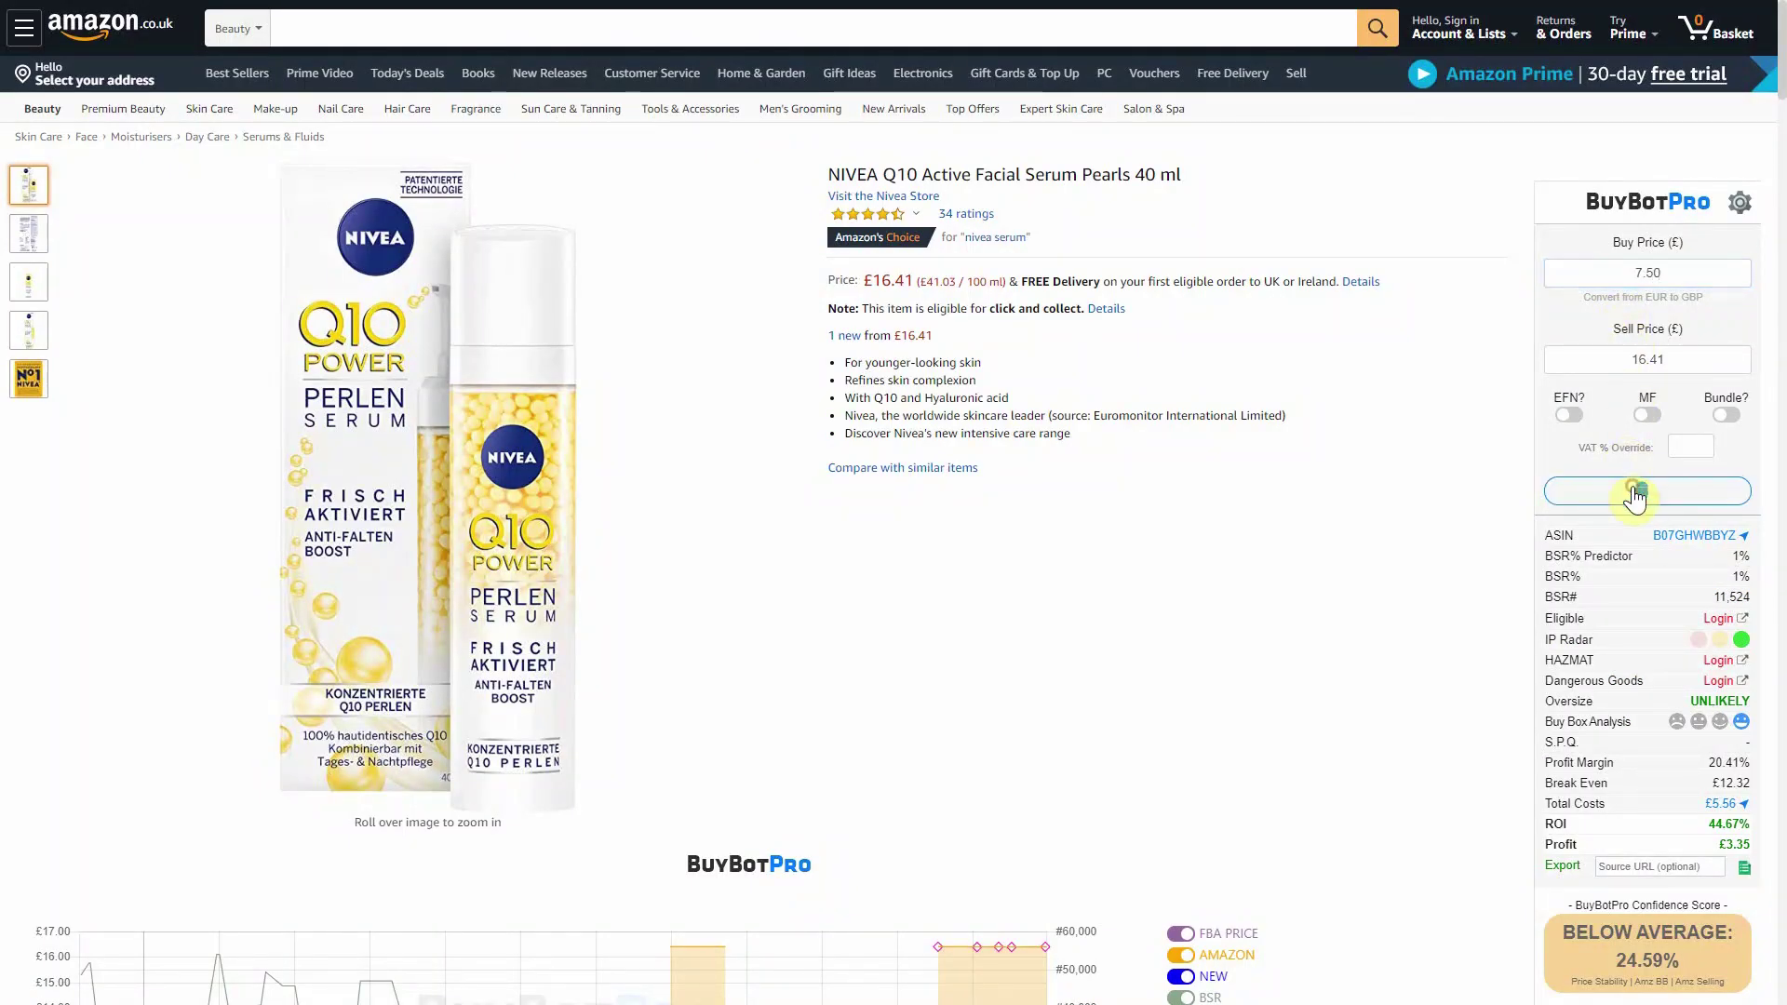